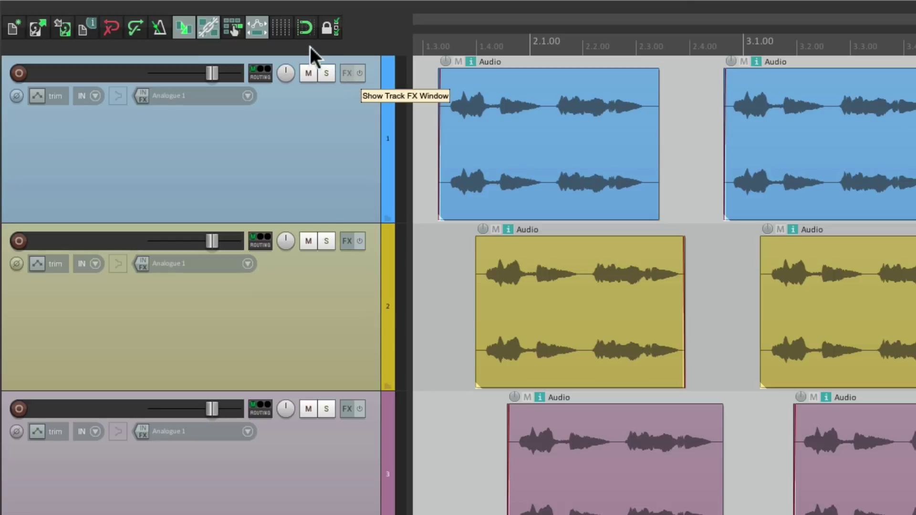
Open Toolbar 2 as a floating window from the toolbar options menu.
{"action": "right_click", "coordinate": [368, 41]}
{"action": "mouse_move", "coordinate": [378, 72]}
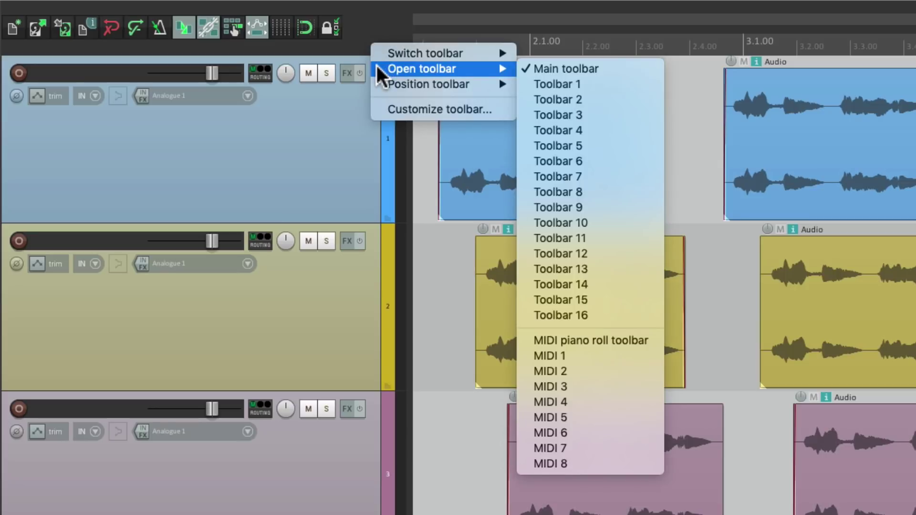
{"action": "left_click", "coordinate": [527, 100]}
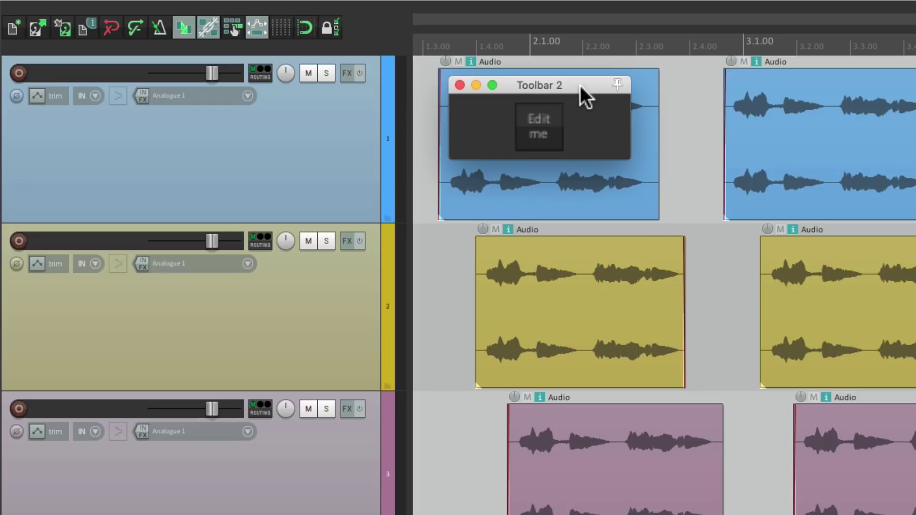
Dock the floating Toolbar 2 in the toolbar docker.
{"action": "left_click_drag", "start_coordinate": [581, 89], "coordinate": [616, 84]}
{"action": "right_click", "coordinate": [617, 119]}
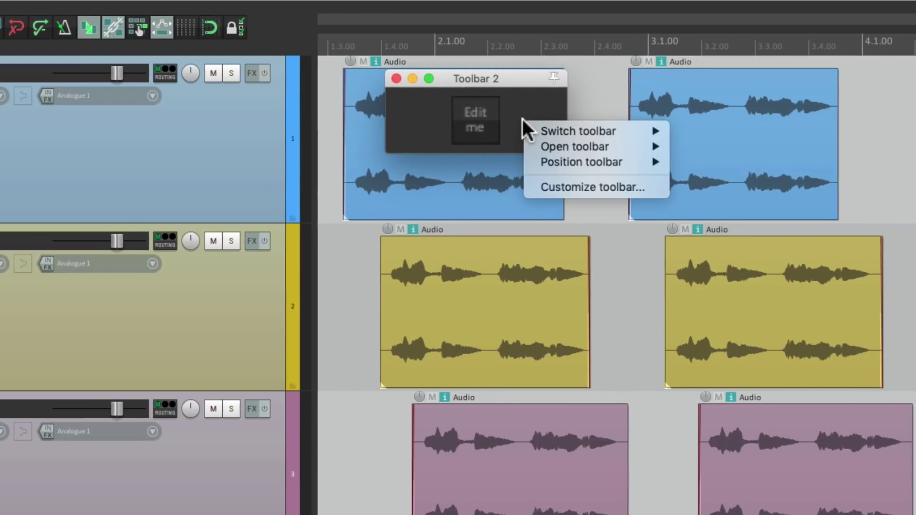
{"action": "mouse_move", "coordinate": [629, 165]}
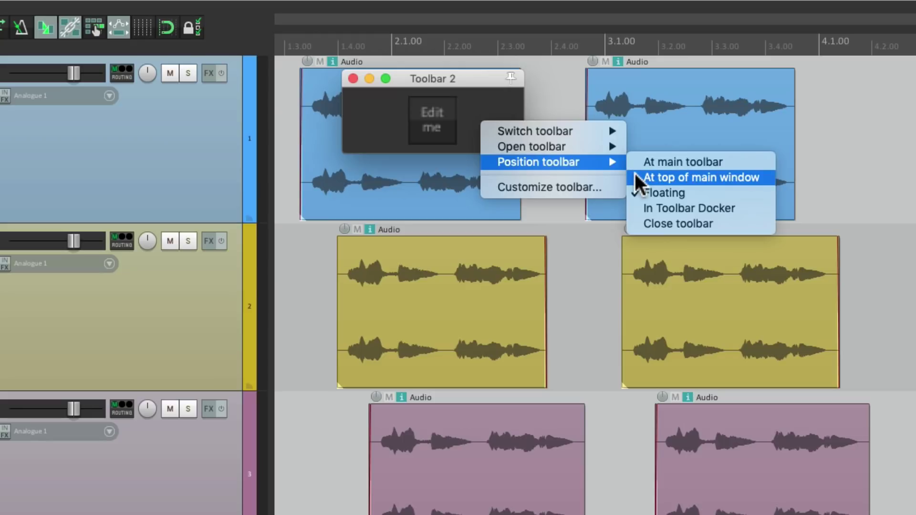
{"action": "left_click", "coordinate": [634, 209]}
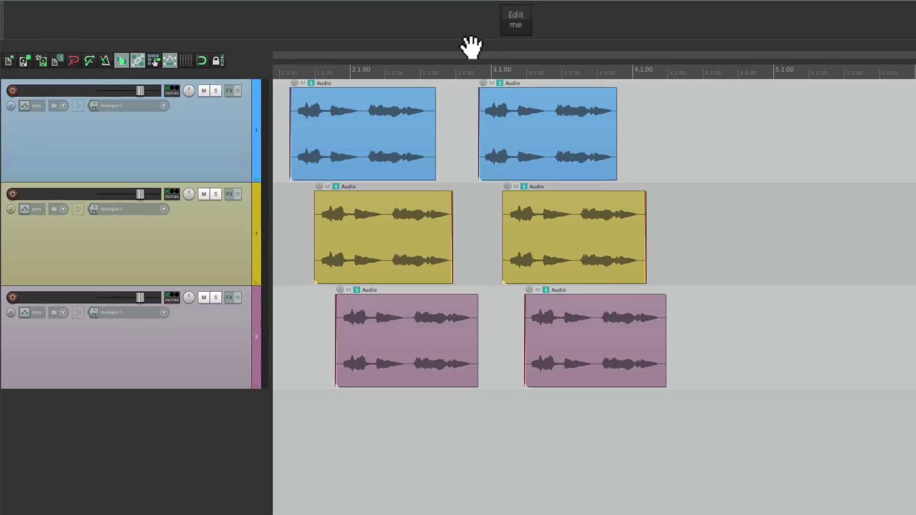
Open Toolbar 2's Customize menus/toolbars editor via Edit me and browse the Add actions list.
{"action": "left_click", "coordinate": [519, 21]}
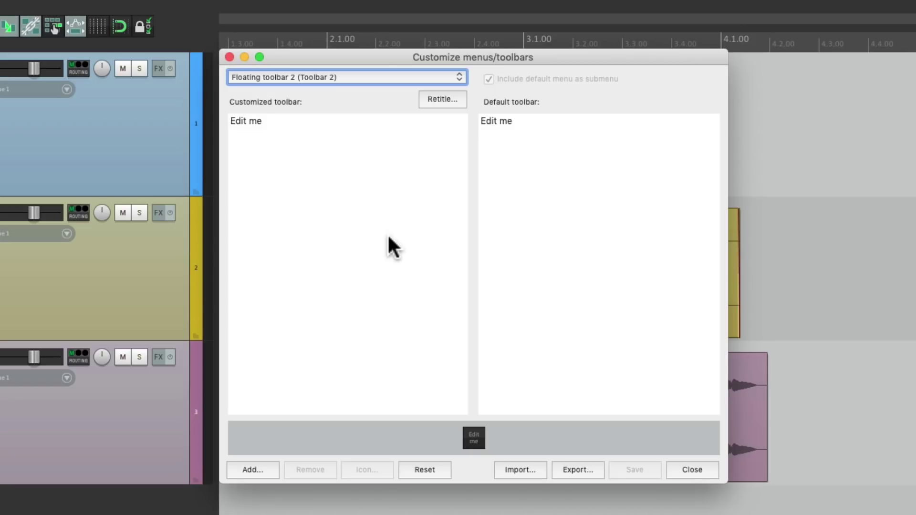
{"action": "left_click", "coordinate": [267, 470]}
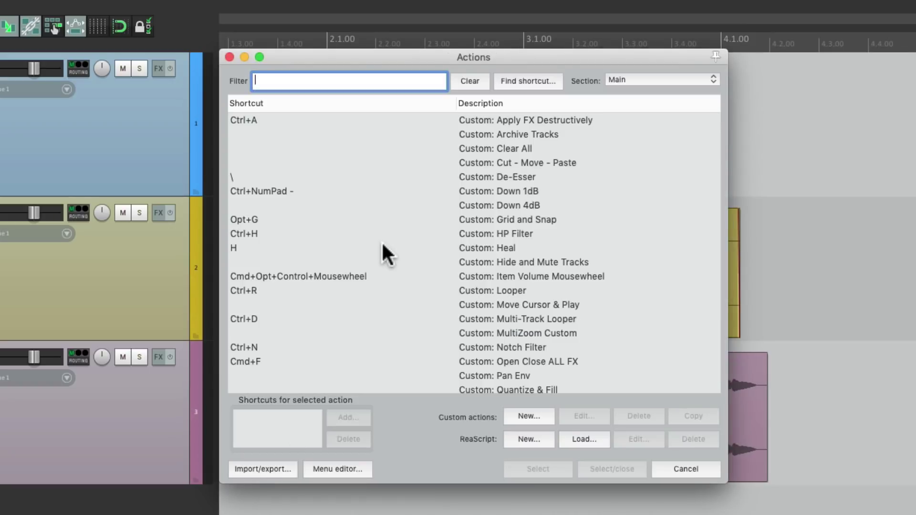
{"action": "scroll", "coordinate": [388, 214], "scroll_direction": "down", "scroll_amount": 10}
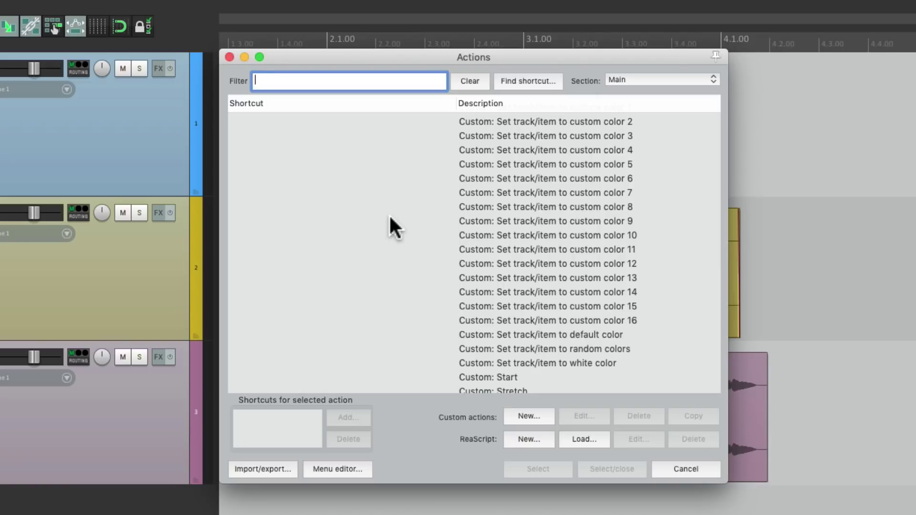
Close the actions list and open the FX browser for Track 3, filtered to Cockos plugins.
{"action": "left_click", "coordinate": [229, 57]}
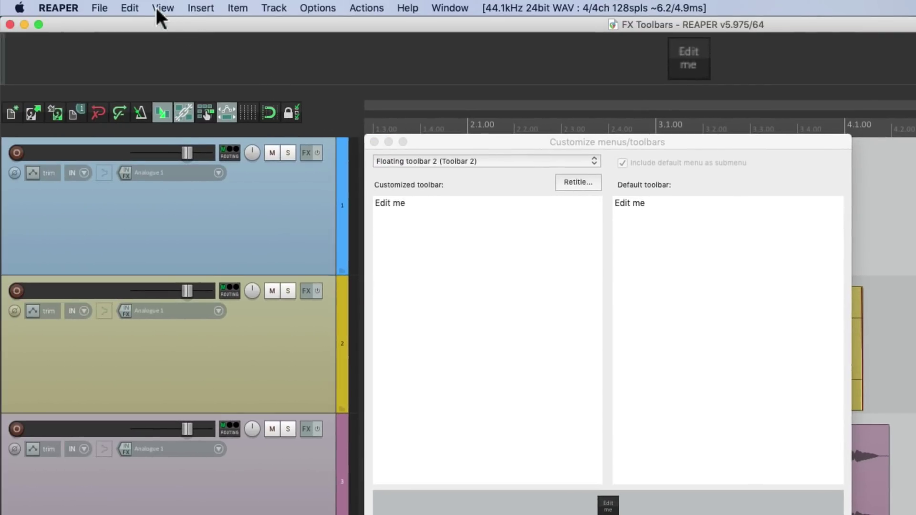
{"action": "left_click", "coordinate": [160, 8]}
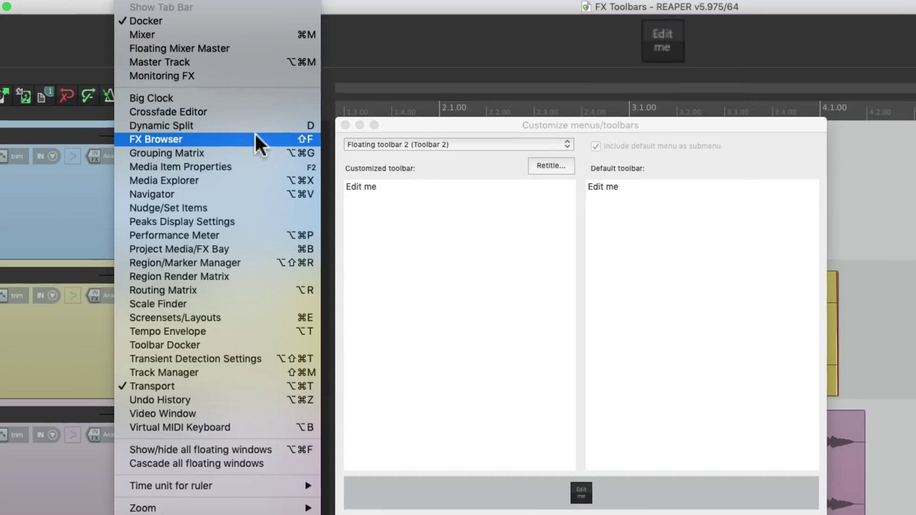
{"action": "left_click", "coordinate": [290, 156]}
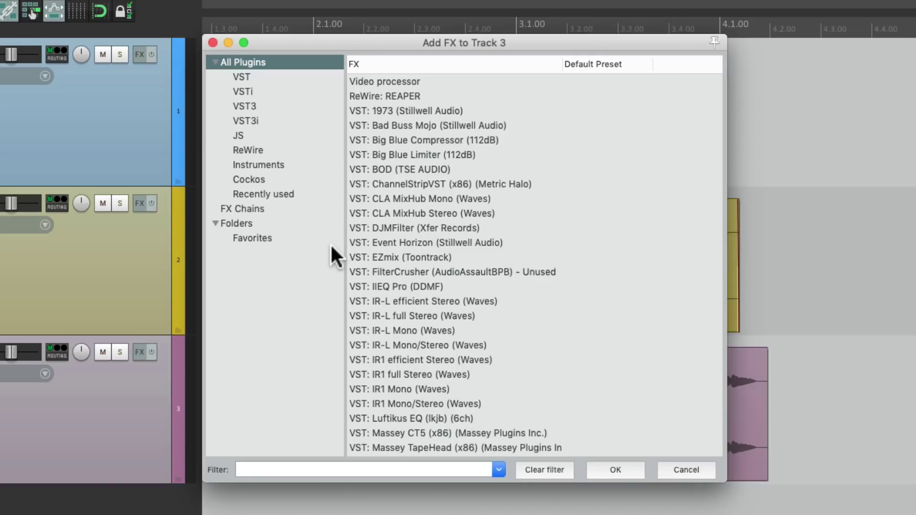
{"action": "left_click", "coordinate": [303, 181]}
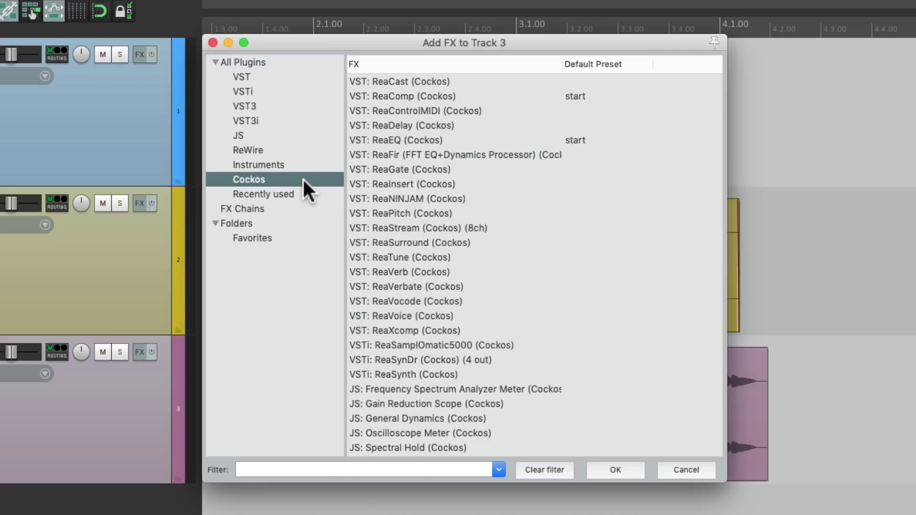
Give ReaEQ (Cockos) an insert shortcut of Cmd+Opt+Ctrl+Q.
{"action": "left_click", "coordinate": [458, 140]}
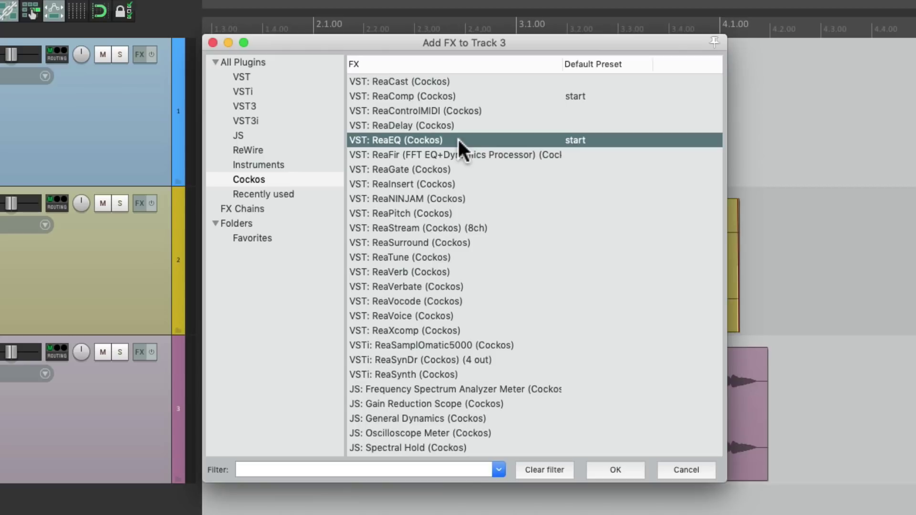
{"action": "right_click", "coordinate": [458, 143]}
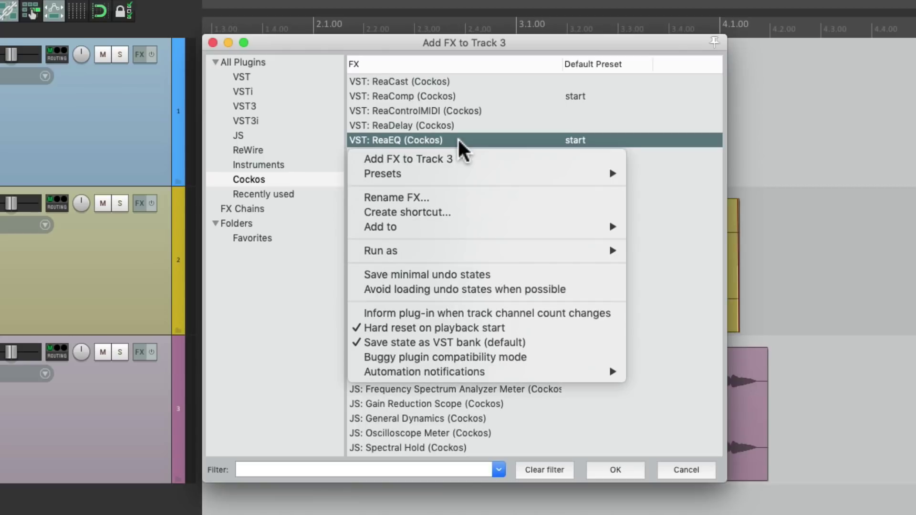
{"action": "left_click", "coordinate": [460, 210]}
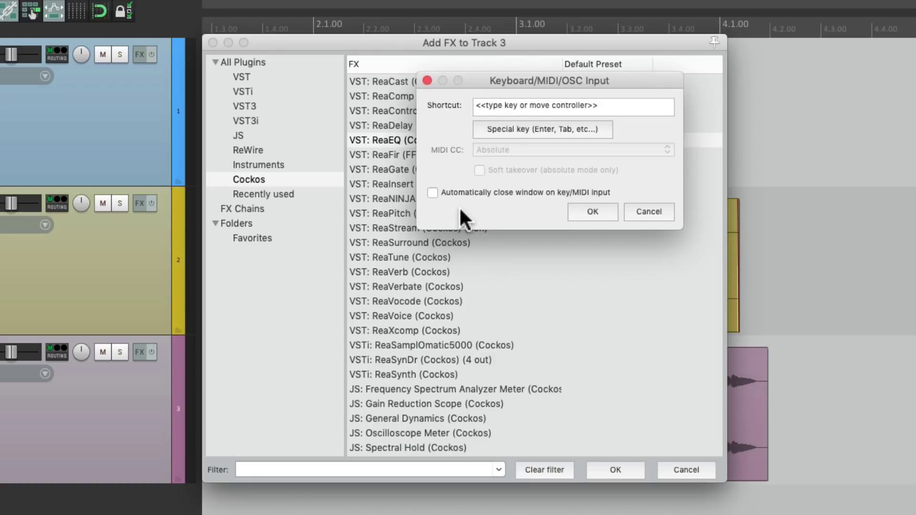
{"action": "key", "text": "super+alt+ctrl+q"}
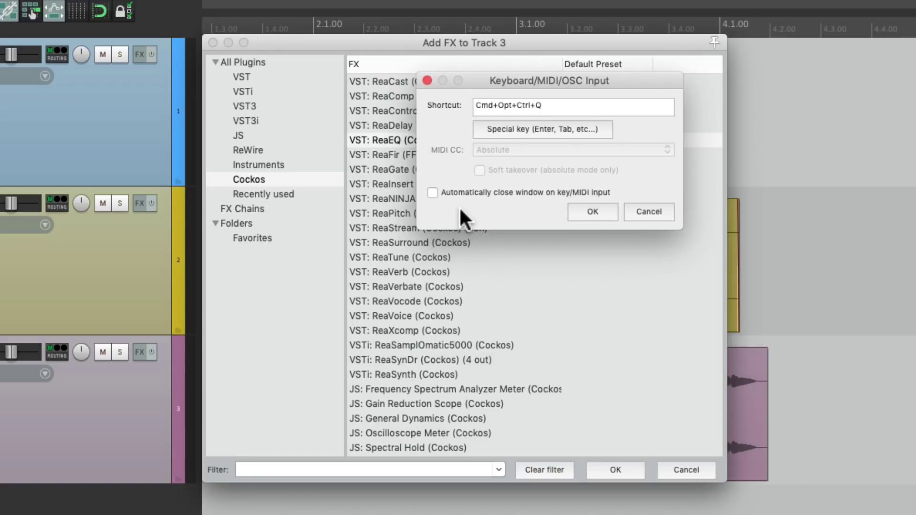
{"action": "key", "text": "Return"}
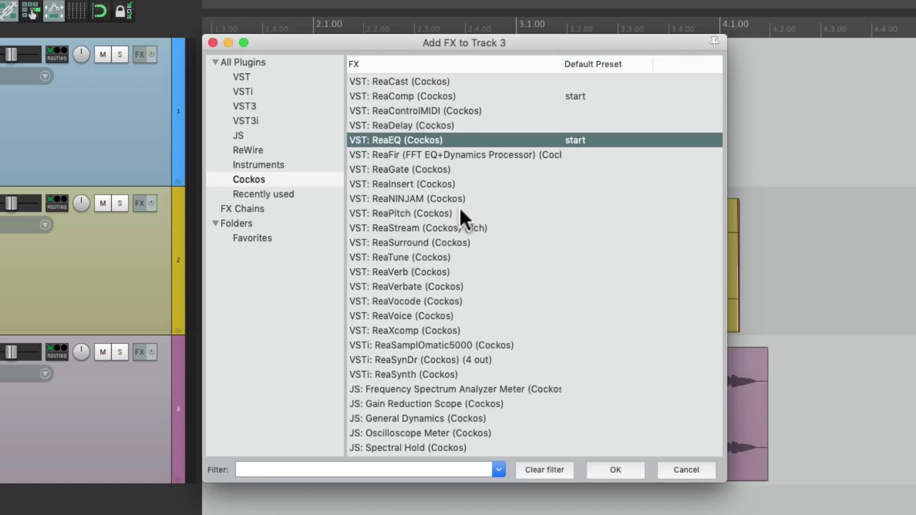
Add the ReaEQ insert action to Toolbar 2, found by its shortcut, and remove that temporary shortcut.
{"action": "left_click", "coordinate": [213, 42]}
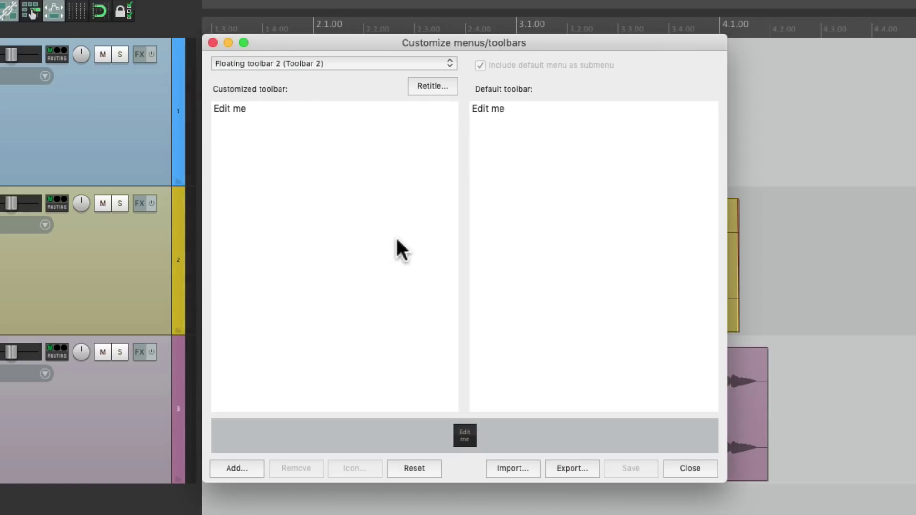
{"action": "left_click", "coordinate": [243, 468]}
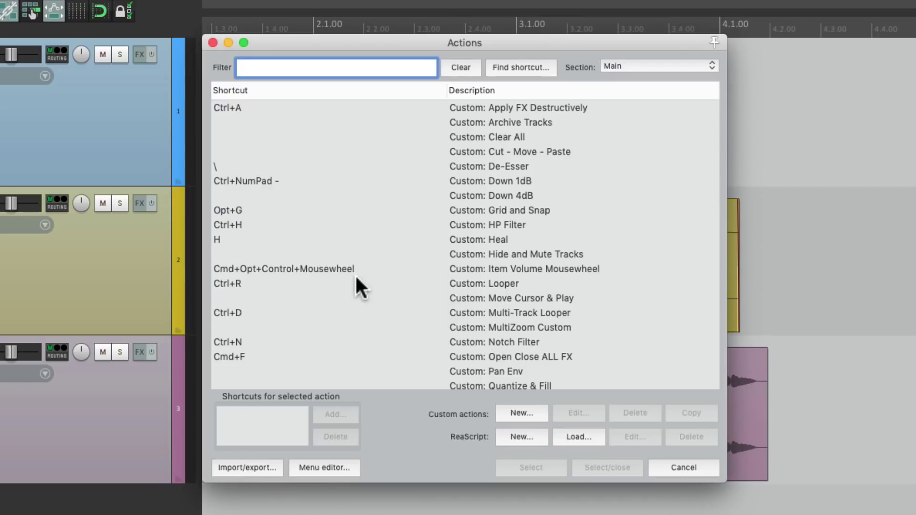
{"action": "left_click", "coordinate": [505, 69]}
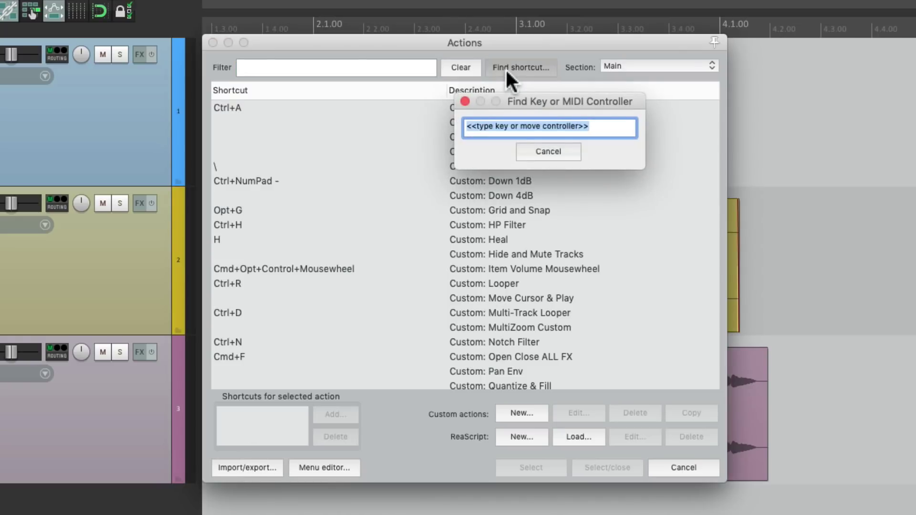
{"action": "key", "text": "ctrl+alt+super+q"}
{"action": "scroll", "coordinate": [492, 211], "scroll_direction": "down", "scroll_amount": 3}
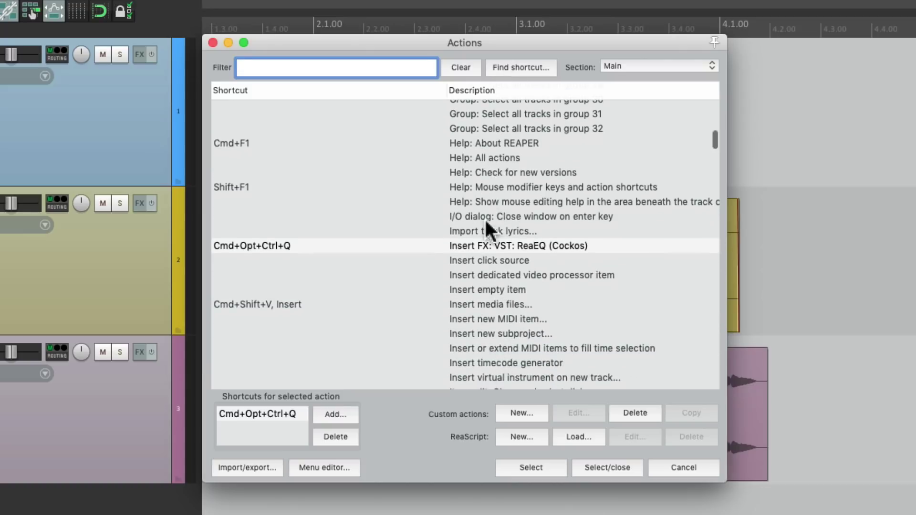
{"action": "left_click", "coordinate": [475, 245]}
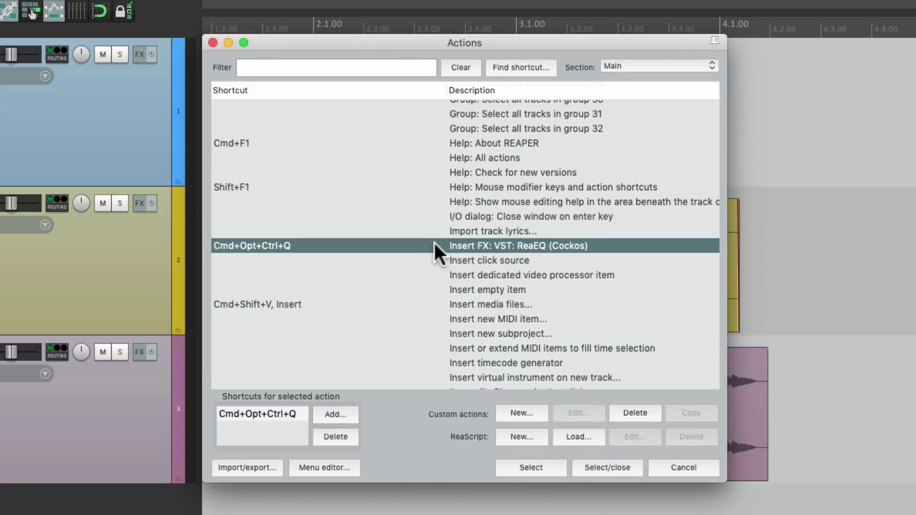
{"action": "left_click", "coordinate": [329, 435]}
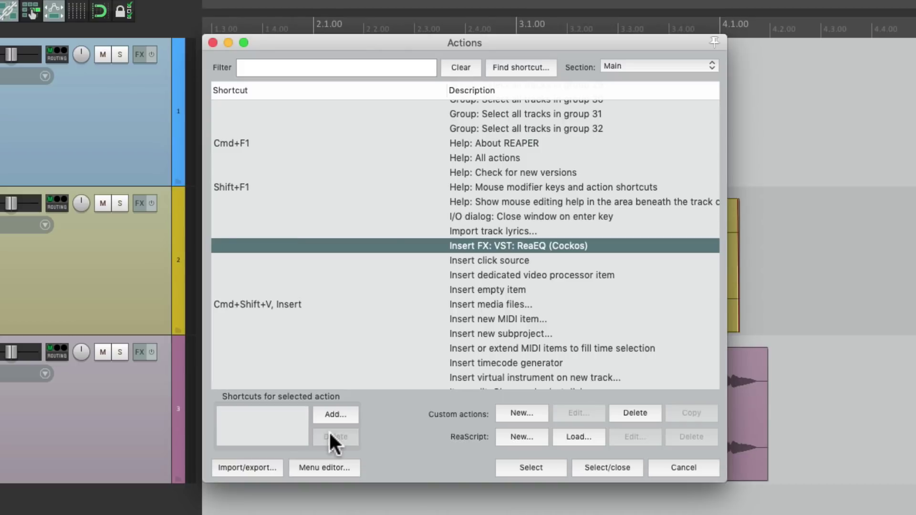
{"action": "double_click", "coordinate": [400, 246]}
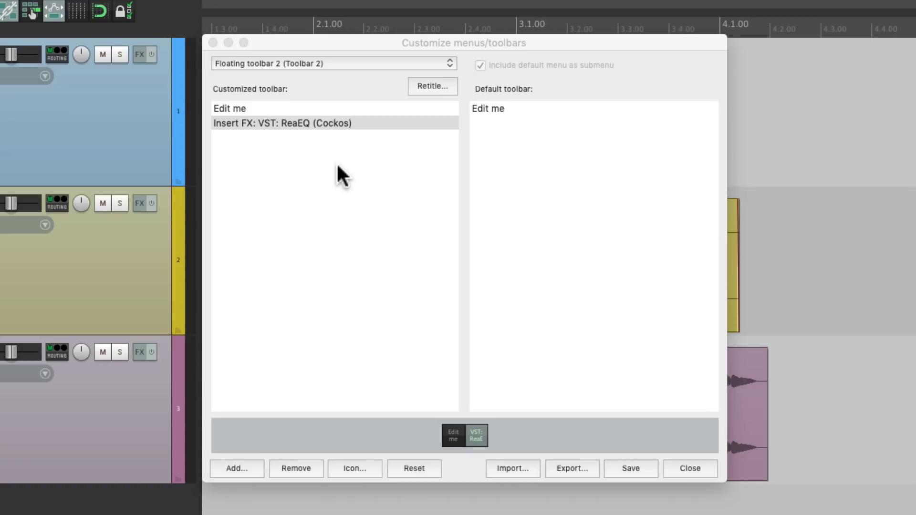
Move the ReaEQ button ahead of Edit me and label it 'EQ'.
{"action": "left_click", "coordinate": [372, 122]}
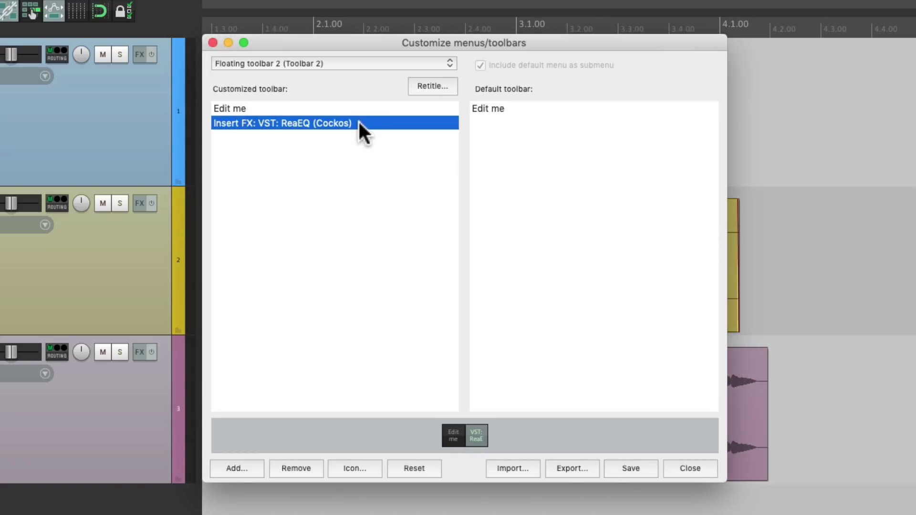
{"action": "left_click_drag", "start_coordinate": [358, 119], "coordinate": [360, 109]}
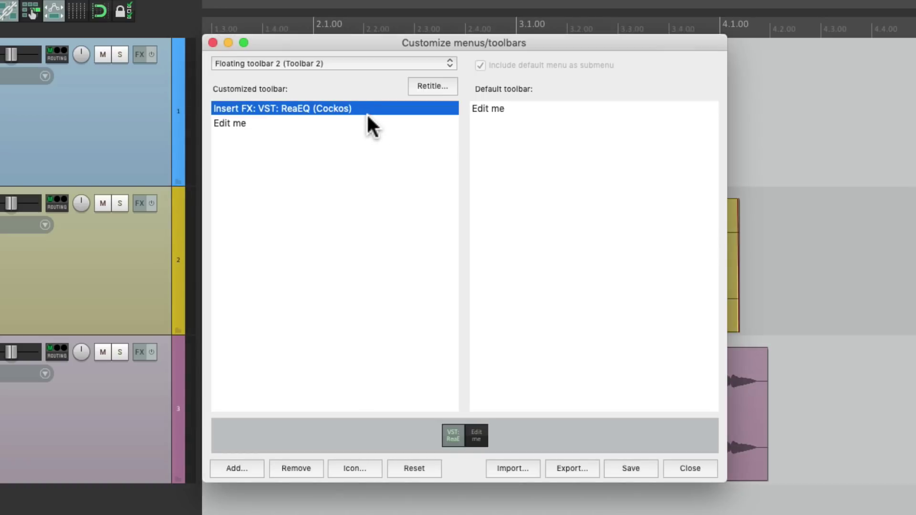
{"action": "right_click", "coordinate": [371, 118]}
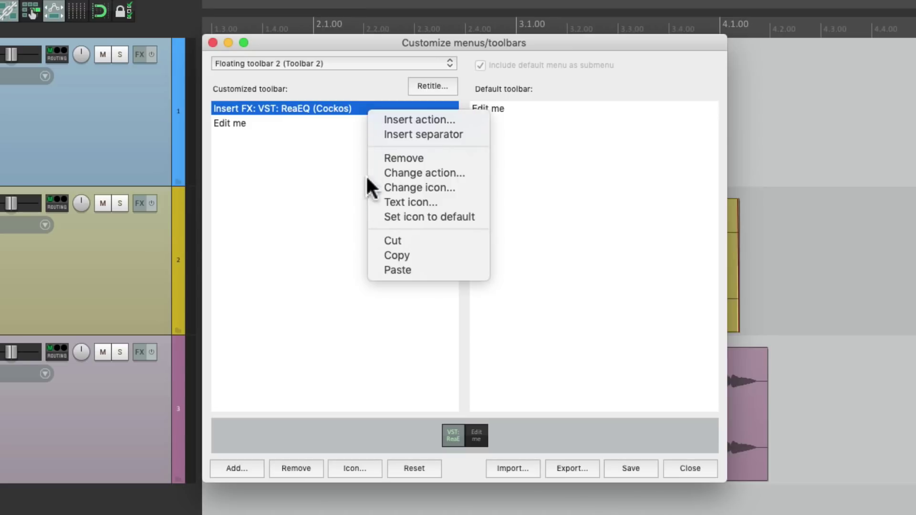
{"action": "left_click", "coordinate": [377, 202]}
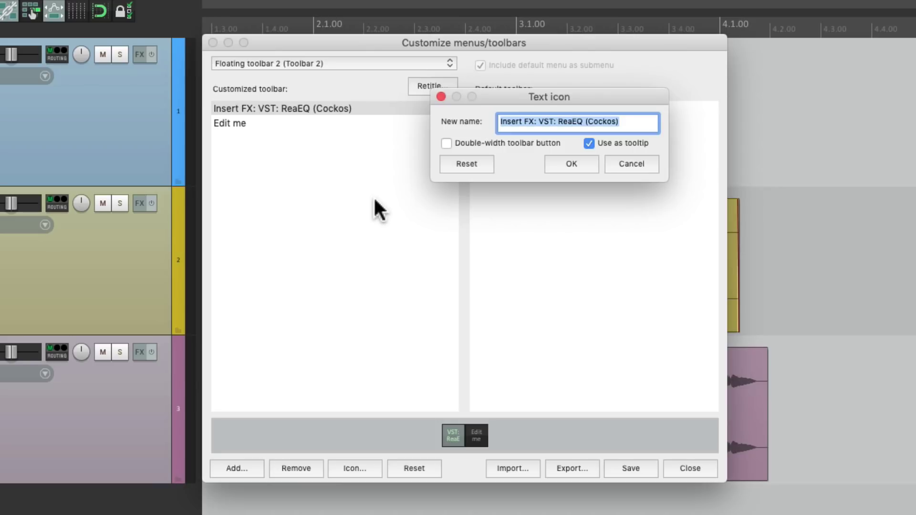
{"action": "type", "text": "EQ"}
{"action": "key", "text": "Return"}
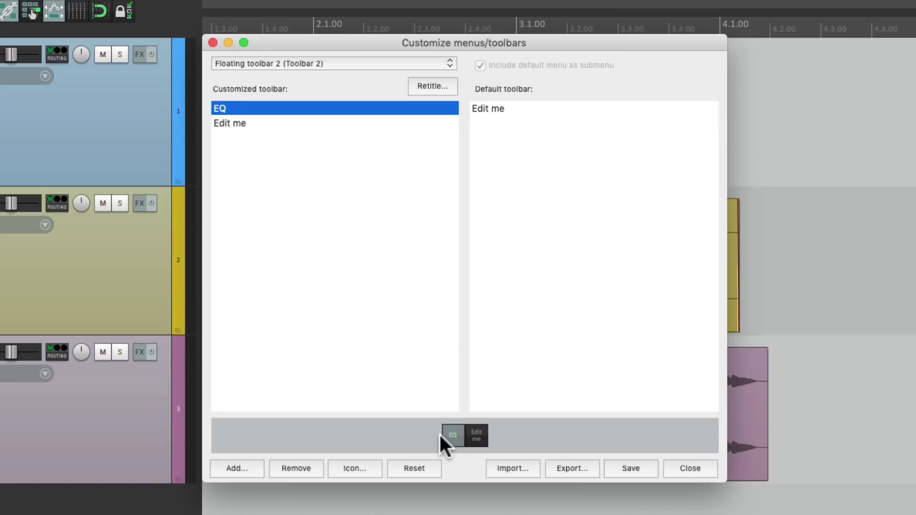
{"action": "key", "text": "Escape"}
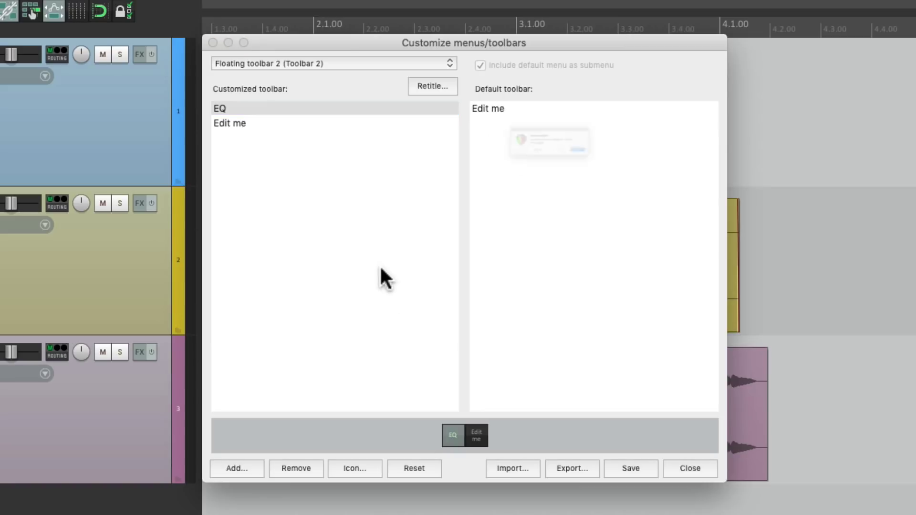
Save the toolbar changes and insert ReaEQ on track 1 with the EQ button.
{"action": "key", "text": "Return"}
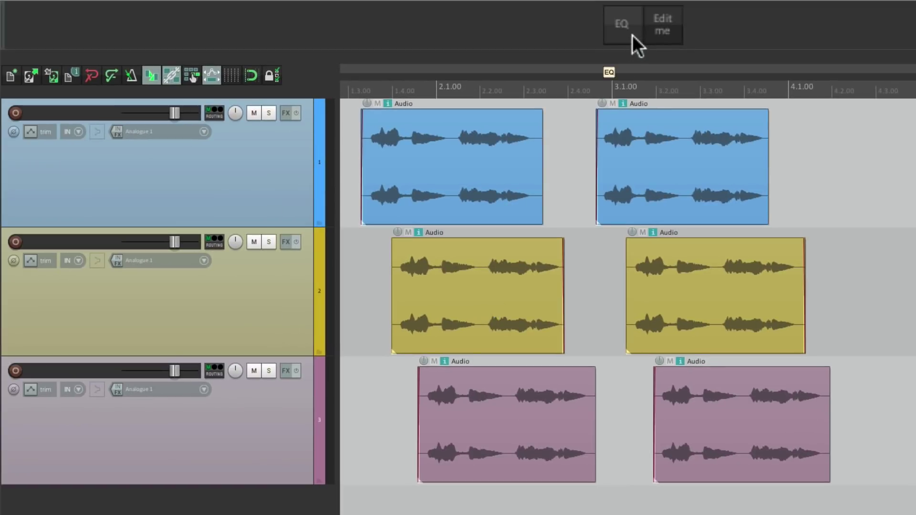
{"action": "left_click", "coordinate": [291, 172]}
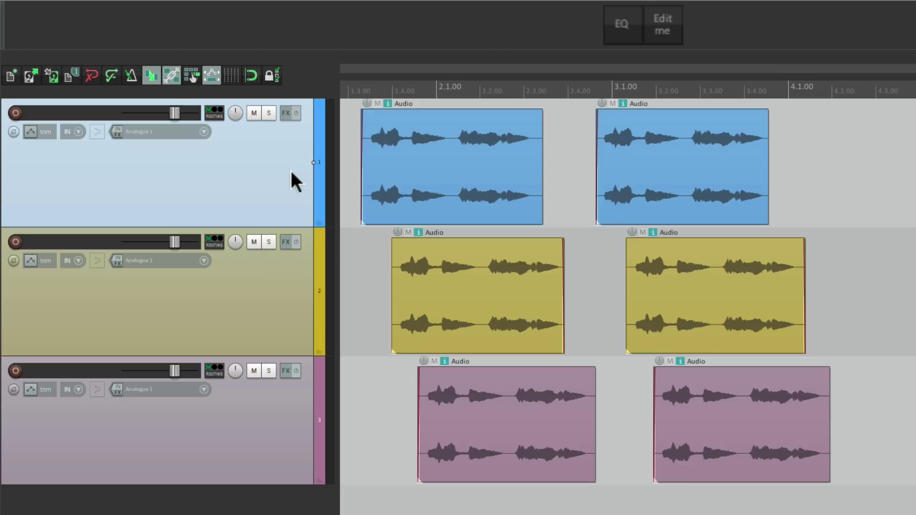
{"action": "left_click", "coordinate": [620, 32]}
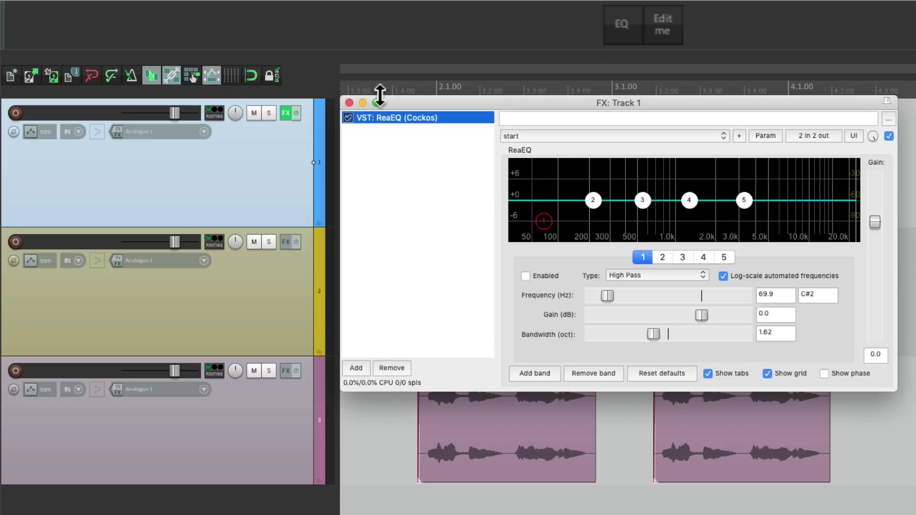
{"action": "left_click", "coordinate": [350, 102]}
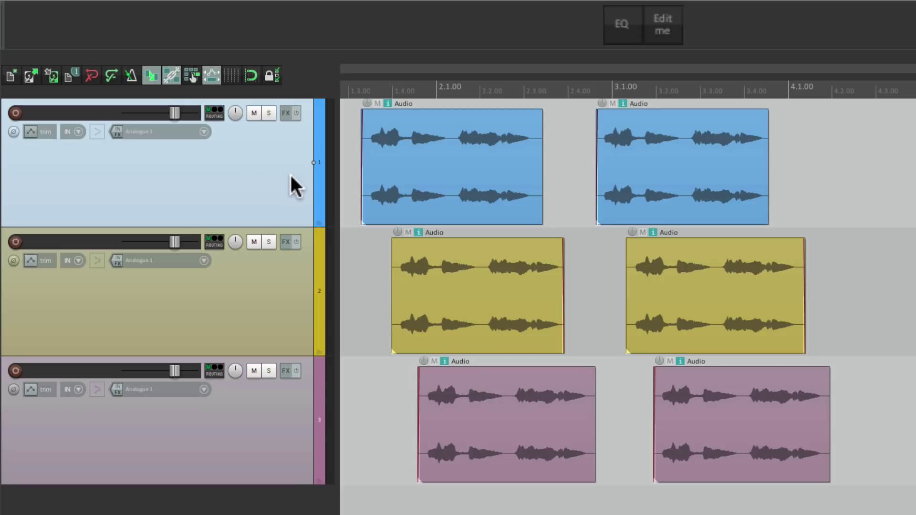
Select all three tracks and insert ReaEQ on each with the EQ button.
{"action": "left_click", "coordinate": [296, 408], "text": "shift"}
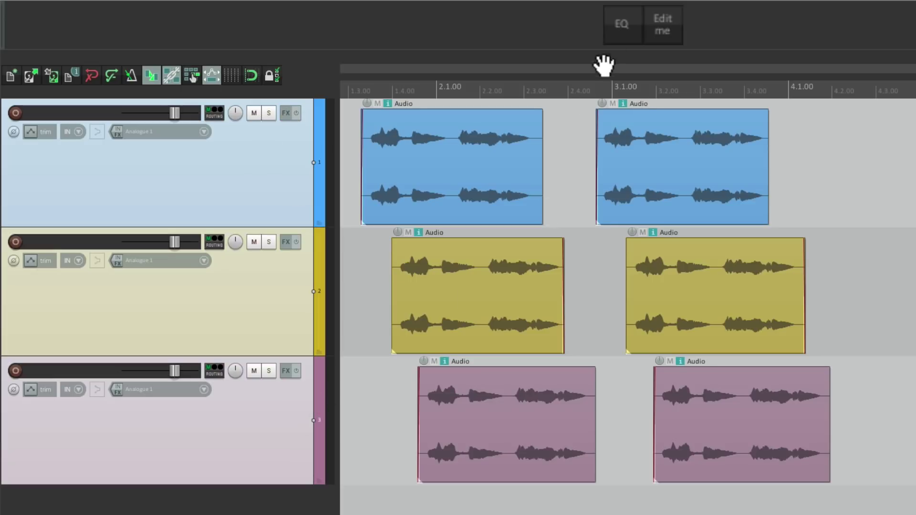
{"action": "left_click", "coordinate": [616, 39]}
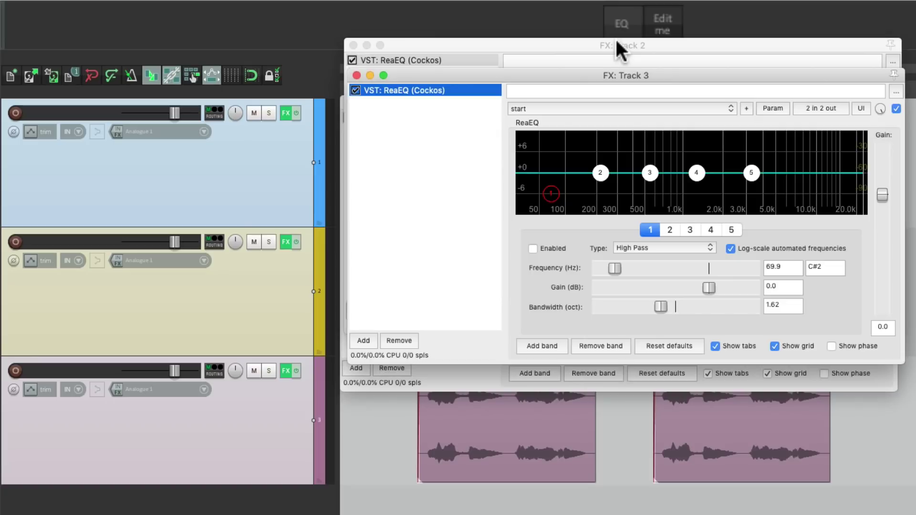
{"action": "left_click", "coordinate": [616, 40]}
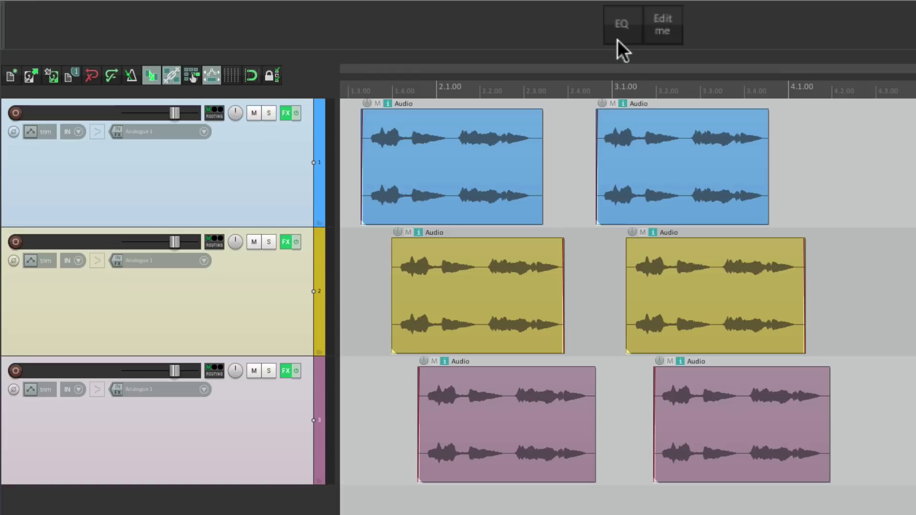
Bypass track 1's effects, add ReaEQ to its first audio item, then undo it.
{"action": "left_click", "coordinate": [285, 113]}
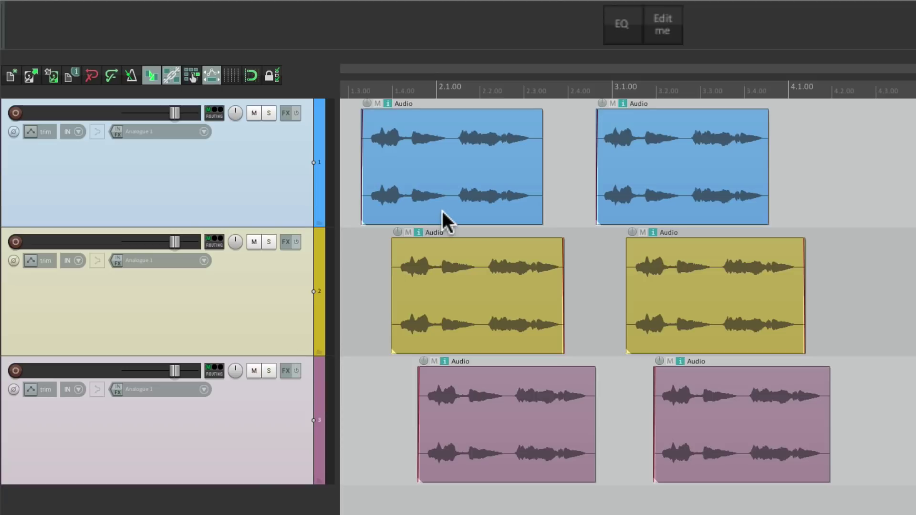
{"action": "left_click", "coordinate": [459, 158]}
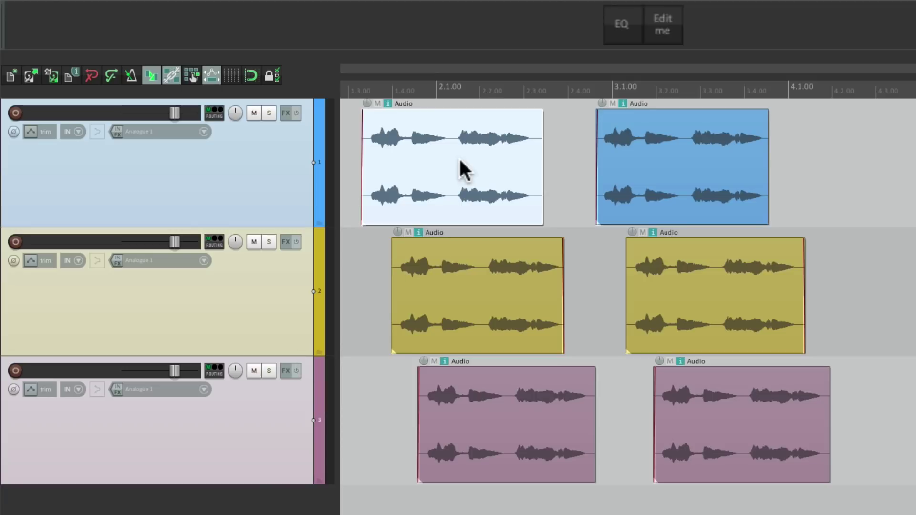
{"action": "left_click", "coordinate": [620, 23]}
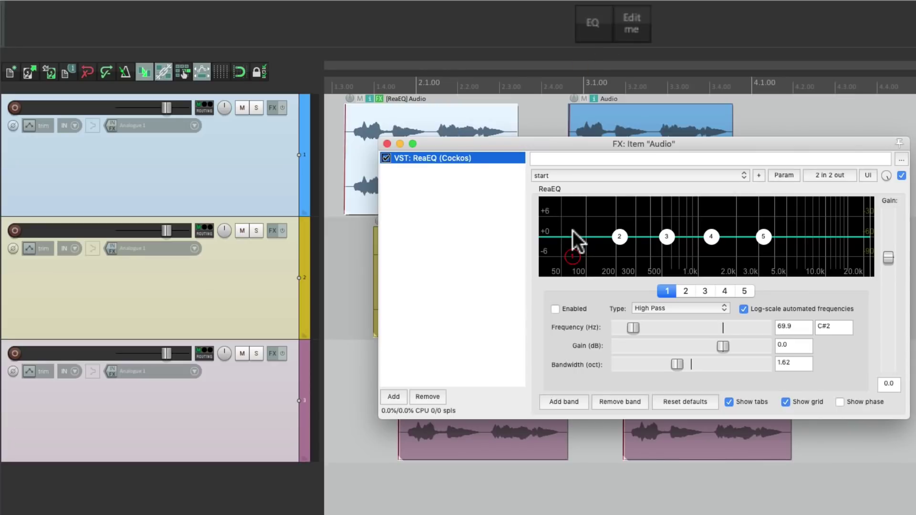
{"action": "left_click", "coordinate": [387, 143]}
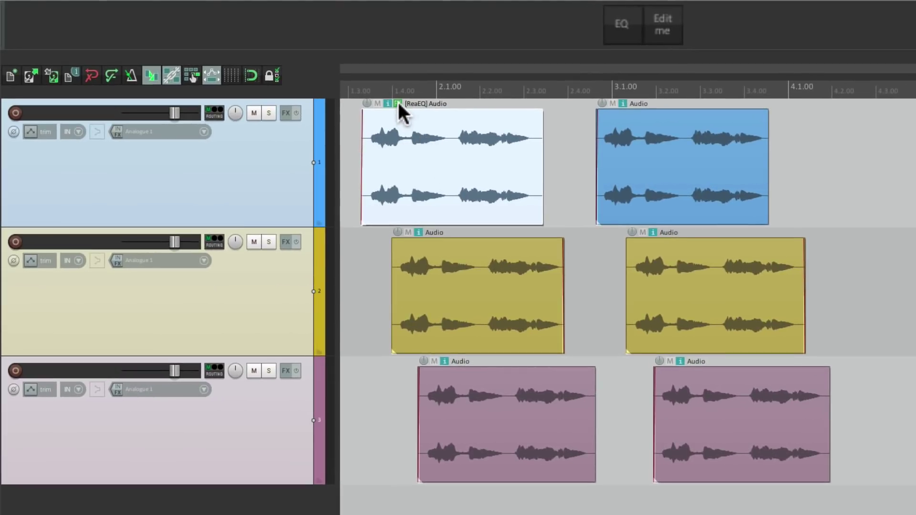
{"action": "key", "text": "ctrl+z"}
Add ReaEQ to all six selected audio items, then undo it.
{"action": "left_click_drag", "start_coordinate": [461, 152], "coordinate": [734, 446]}
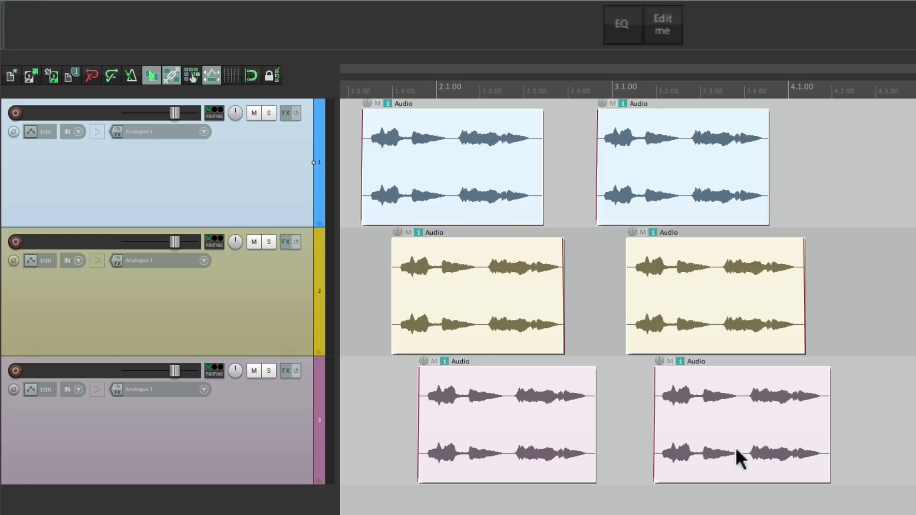
{"action": "left_click", "coordinate": [615, 31]}
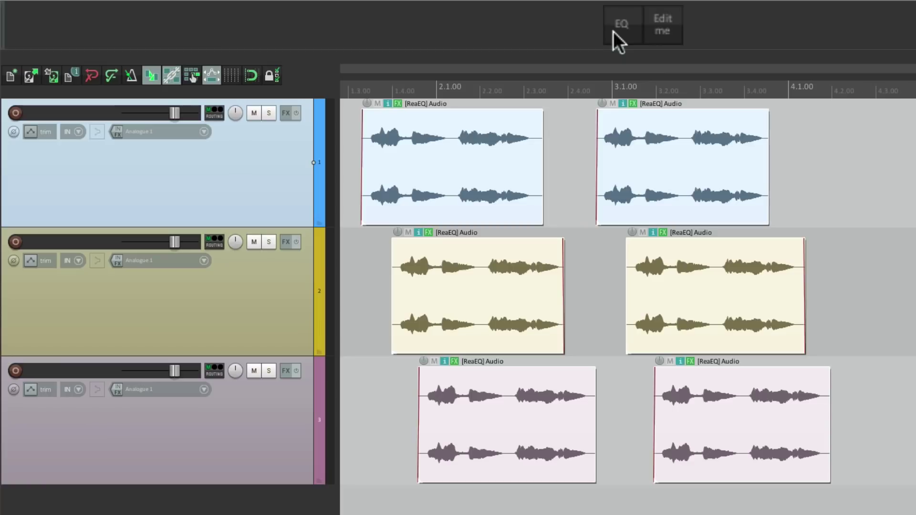
{"action": "key", "text": "ctrl+z"}
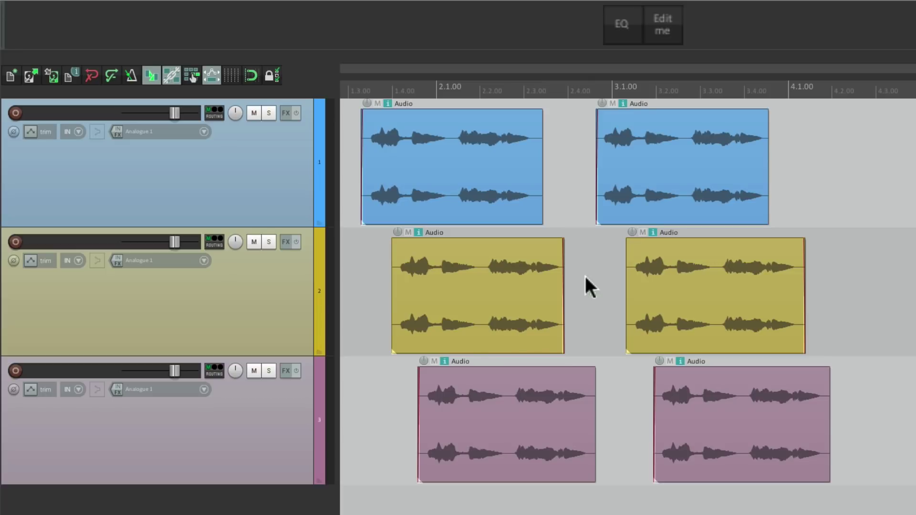
Give ReaComp (Cockos) an insert shortcut of Cmd+Opt+Ctrl+Q, then close the FX browser.
{"action": "key", "text": "f"}
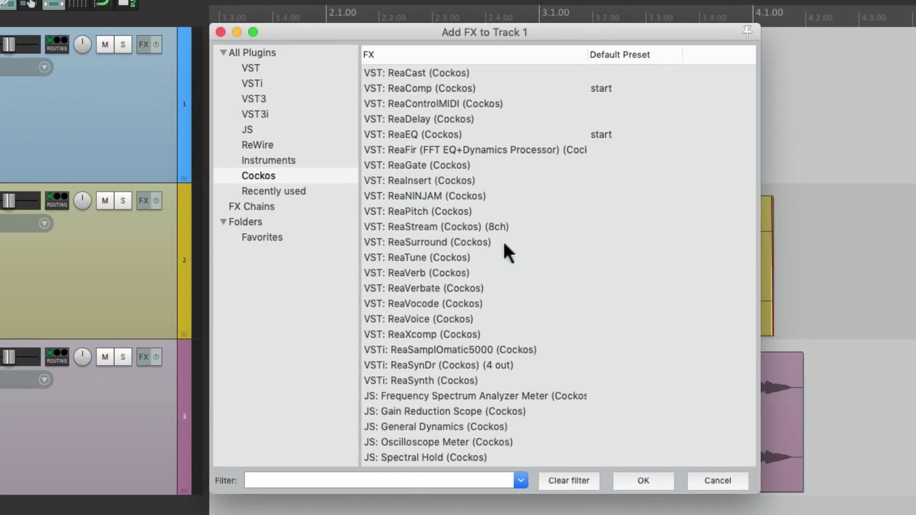
{"action": "left_click", "coordinate": [486, 87]}
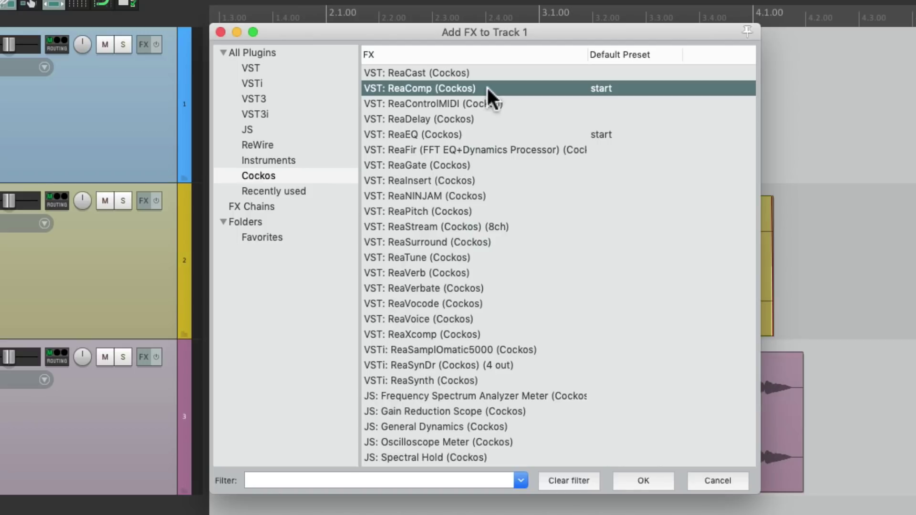
{"action": "right_click", "coordinate": [486, 88]}
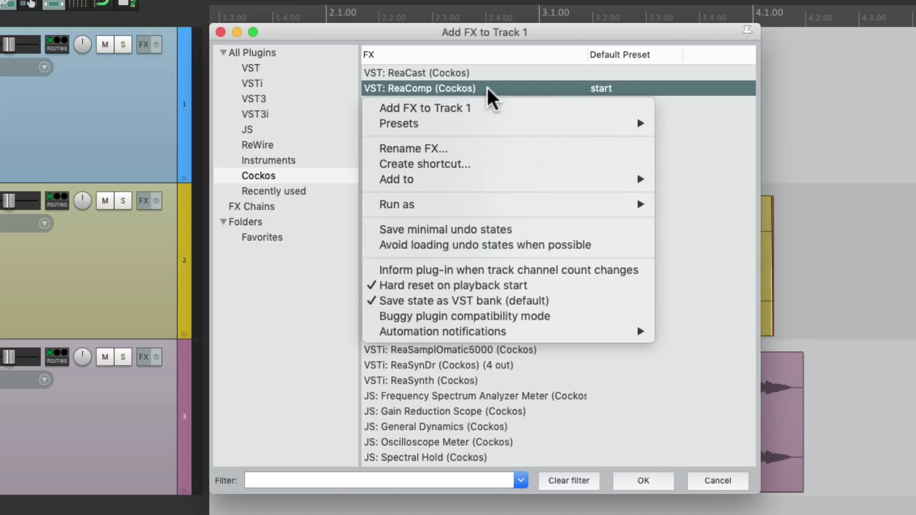
{"action": "left_click", "coordinate": [484, 160]}
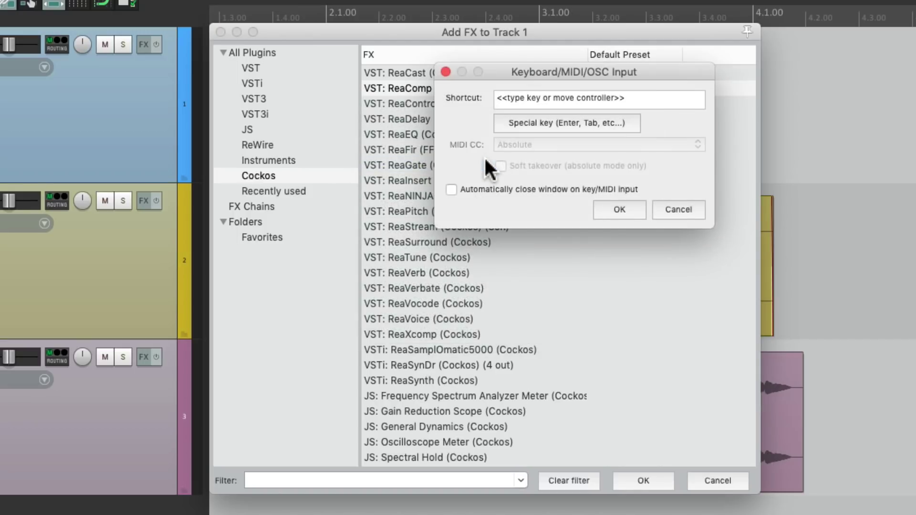
{"action": "key", "text": "ctrl+alt+super+q"}
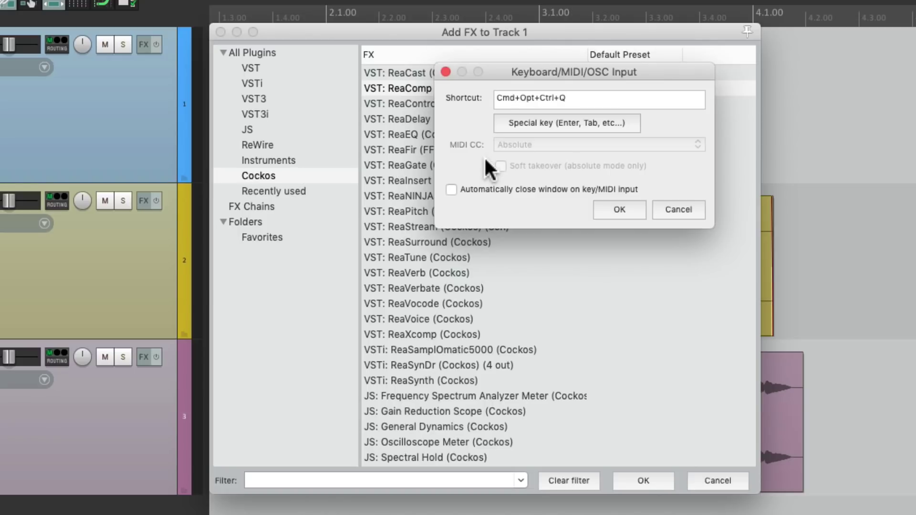
{"action": "key", "text": "Return"}
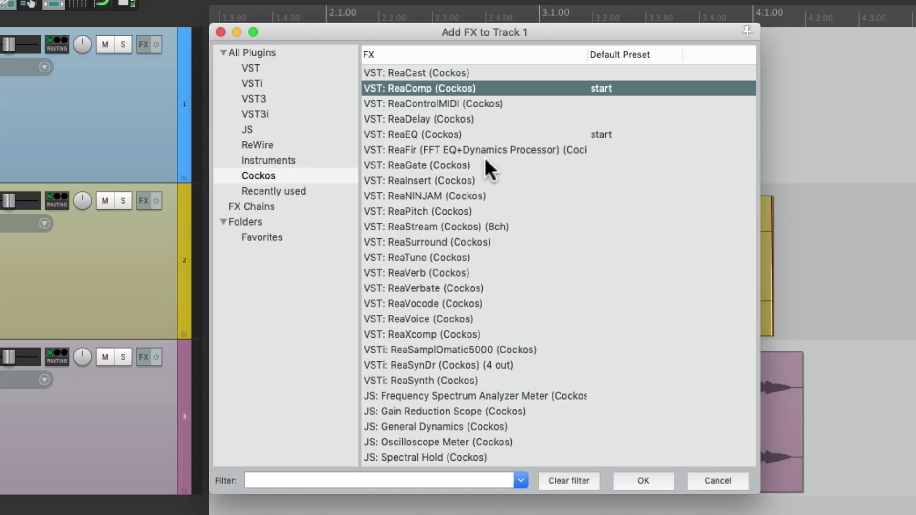
{"action": "key", "text": "Escape"}
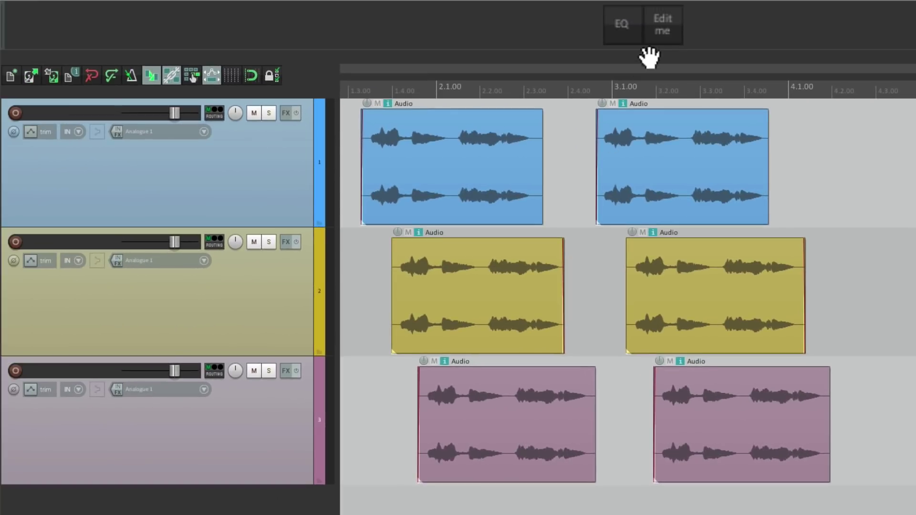
Add the Insert FX ReaComp action to Toolbar 2, removing its temporary shortcut.
{"action": "left_click", "coordinate": [654, 33]}
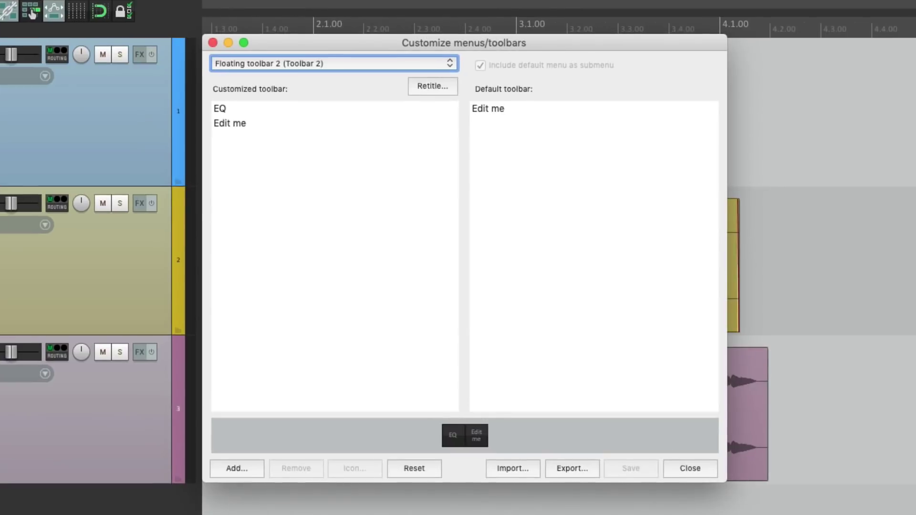
{"action": "left_click", "coordinate": [238, 465]}
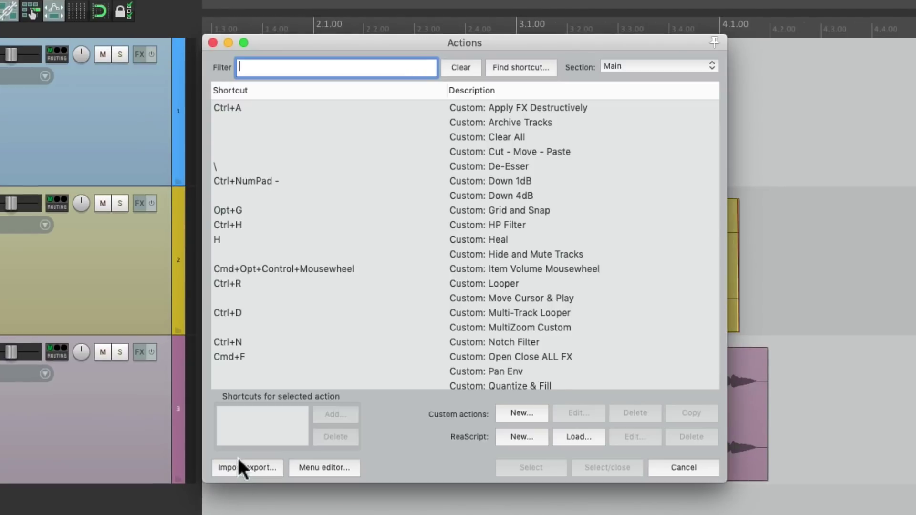
{"action": "left_click", "coordinate": [509, 74]}
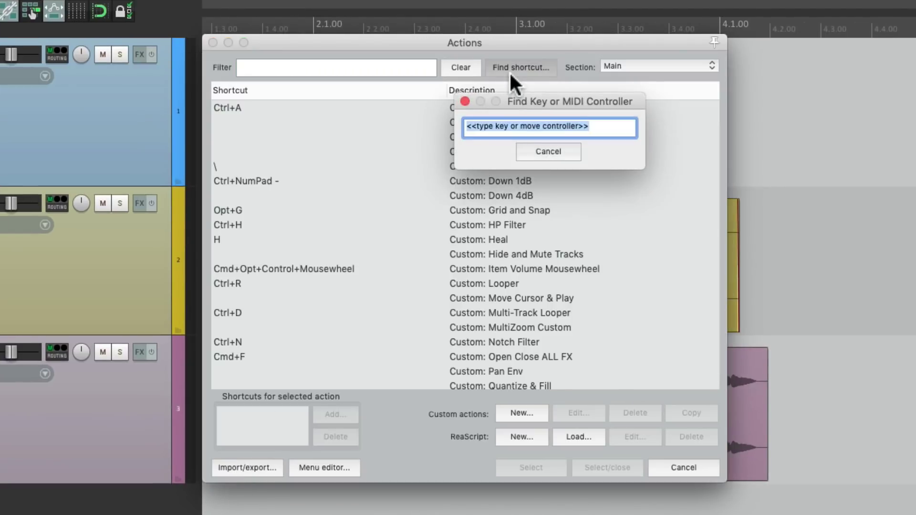
{"action": "key", "text": "ctrl+alt+super+q"}
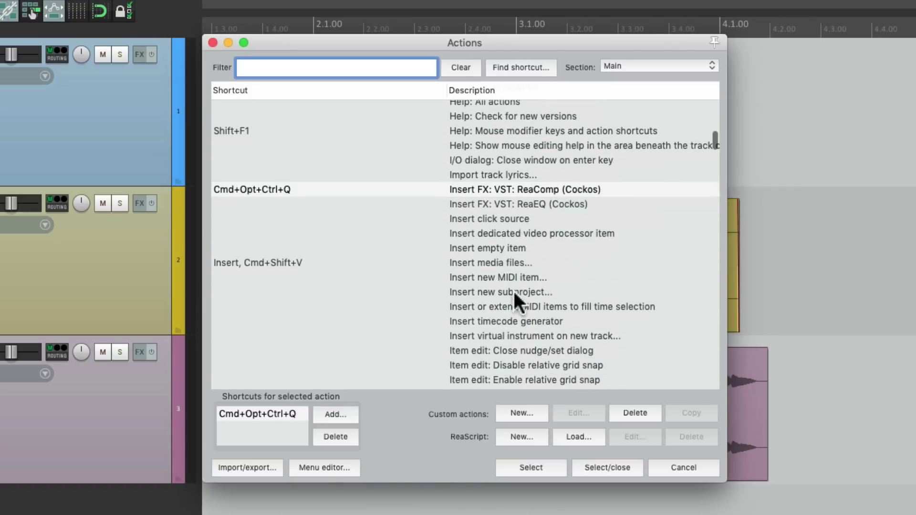
{"action": "left_click", "coordinate": [507, 189]}
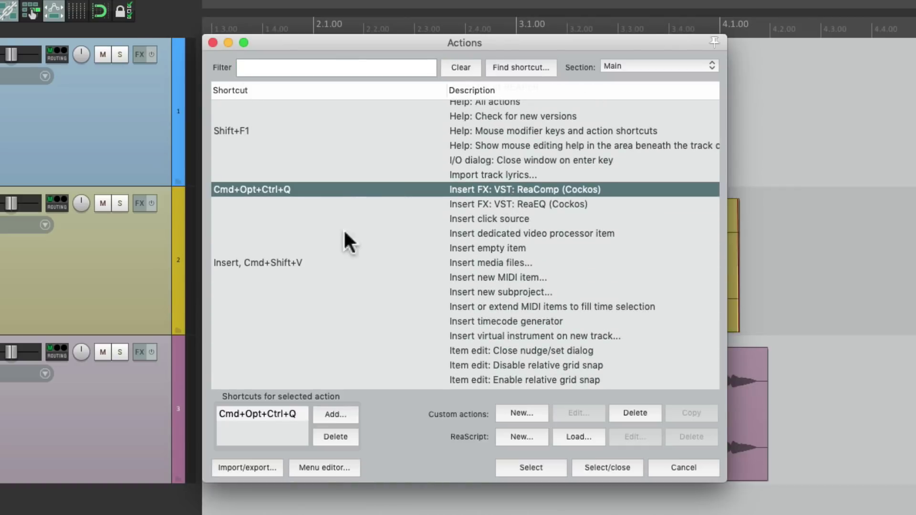
{"action": "left_click", "coordinate": [330, 432]}
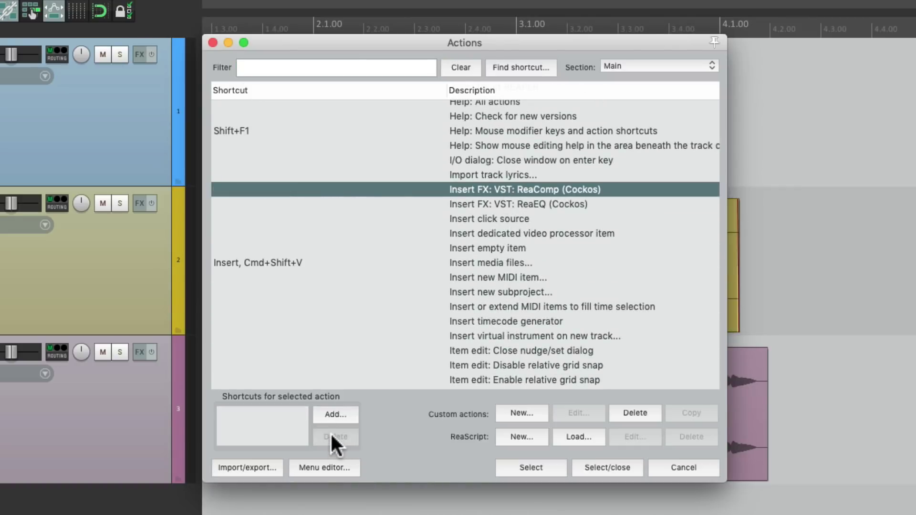
{"action": "double_click", "coordinate": [461, 189]}
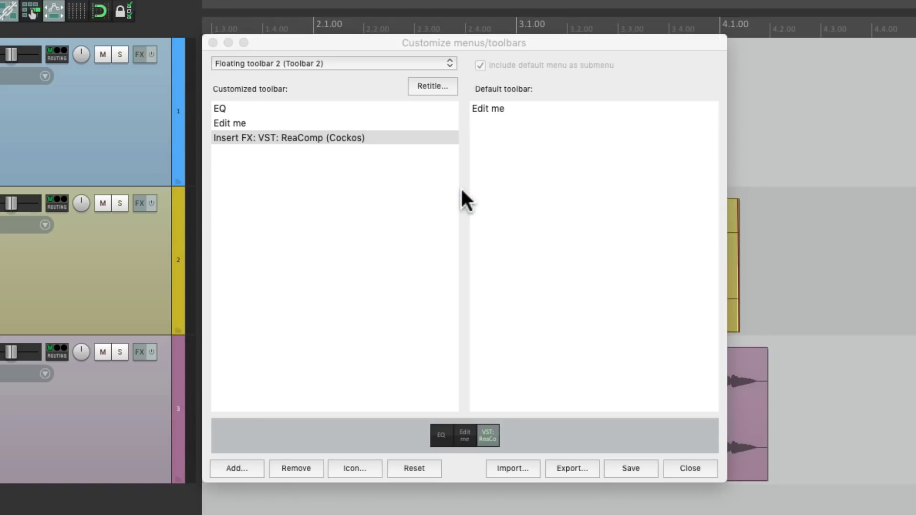
Move the ReaComp button to the top, label it 'Comp', and save the toolbar.
{"action": "left_click_drag", "start_coordinate": [326, 136], "coordinate": [329, 110]}
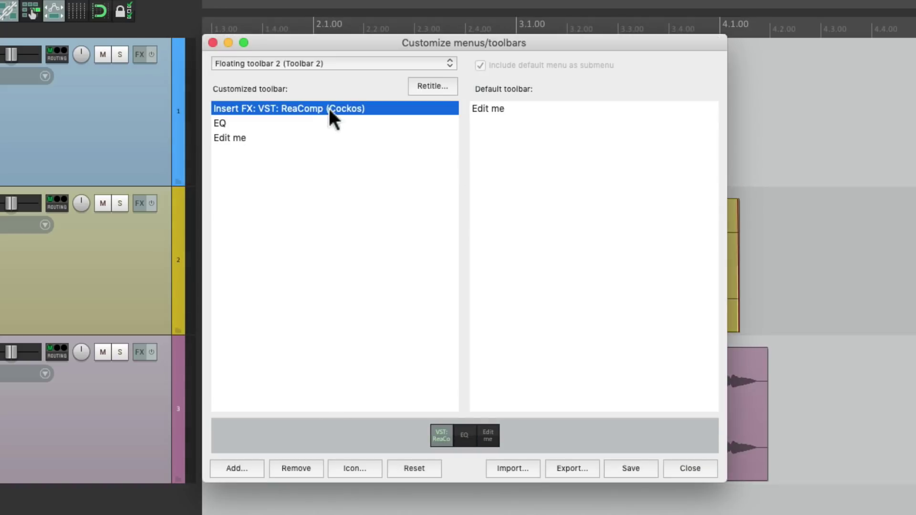
{"action": "right_click", "coordinate": [333, 106]}
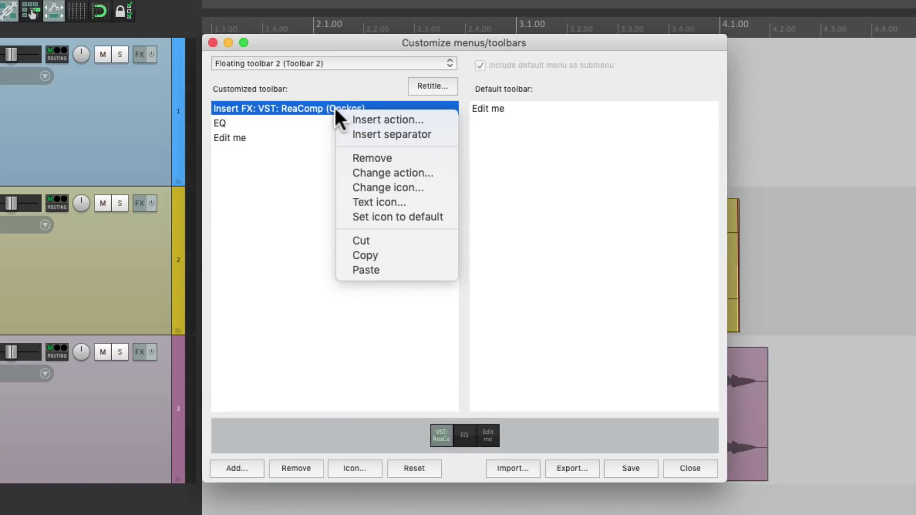
{"action": "left_click", "coordinate": [342, 202]}
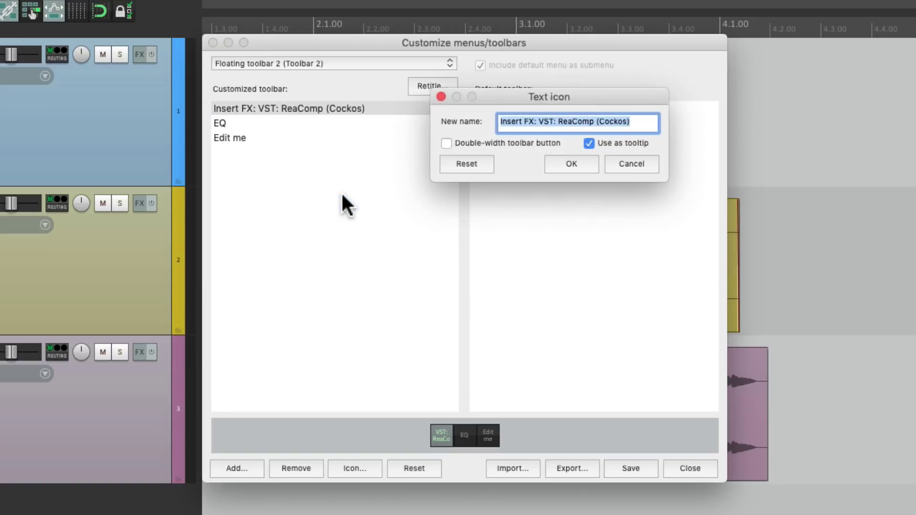
{"action": "type", "text": "Comp"}
{"action": "key", "text": "Return"}
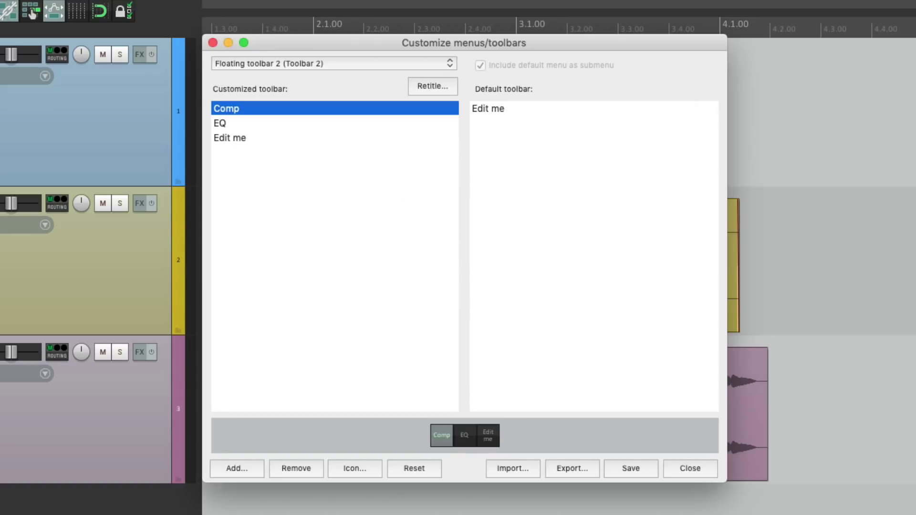
{"action": "key", "text": "Escape"}
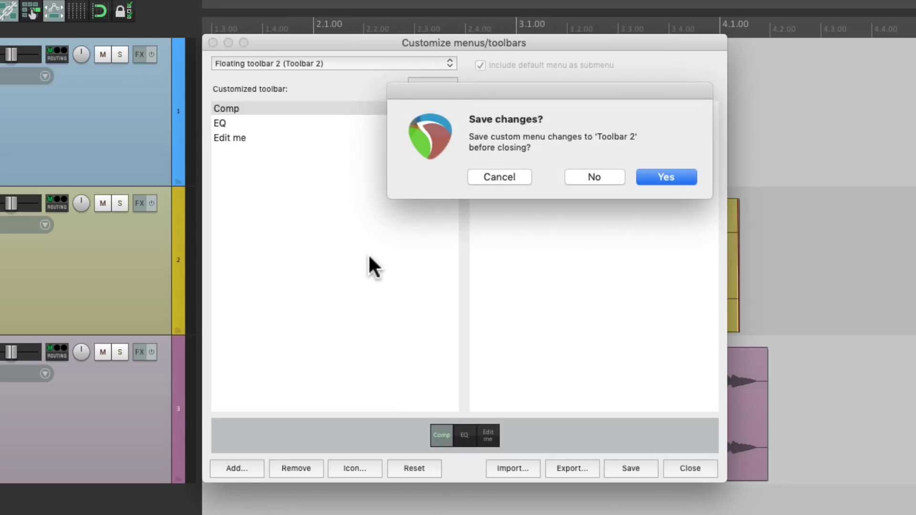
{"action": "key", "text": "Return"}
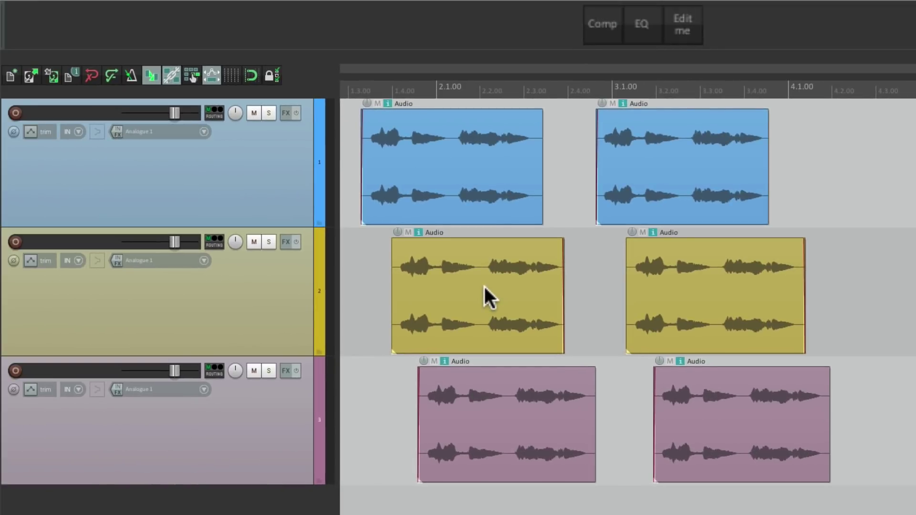
{"action": "left_click", "coordinate": [288, 149]}
{"action": "left_click", "coordinate": [601, 26]}
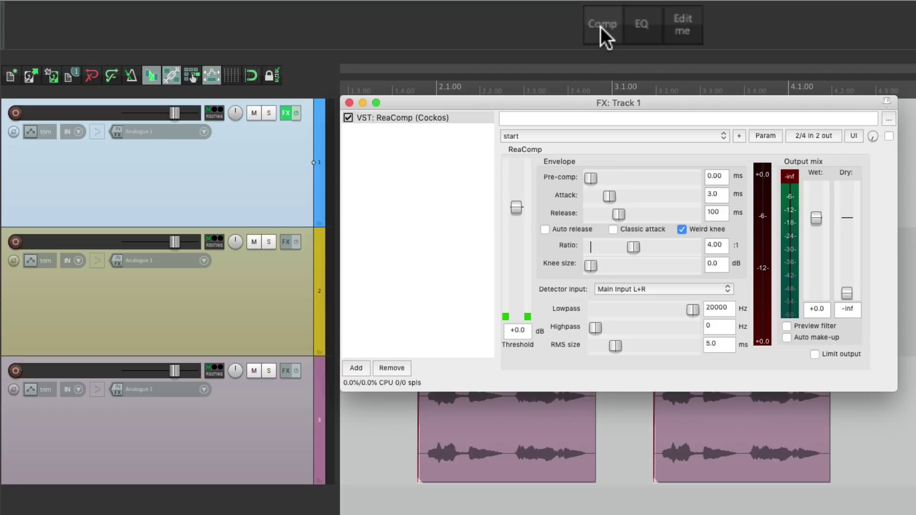
{"action": "left_click", "coordinate": [350, 103]}
{"action": "left_click", "coordinate": [270, 402], "text": "shift"}
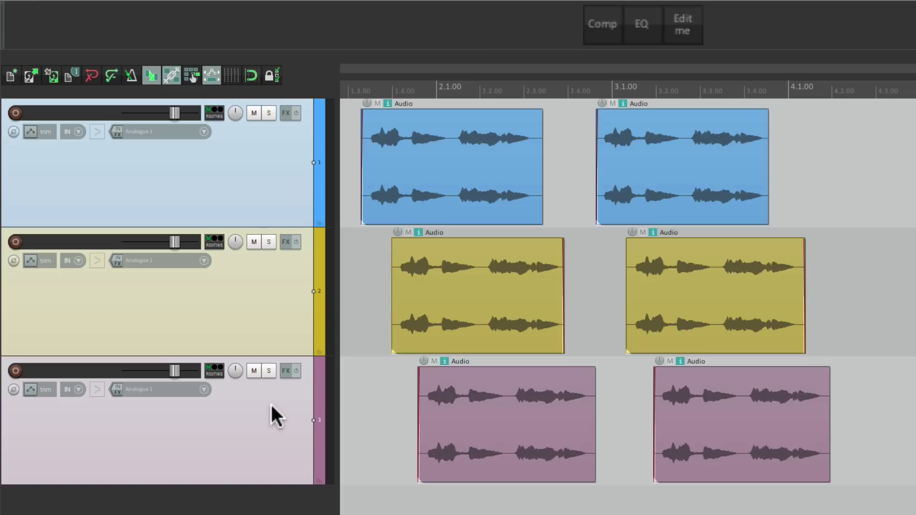
{"action": "left_click", "coordinate": [600, 24]}
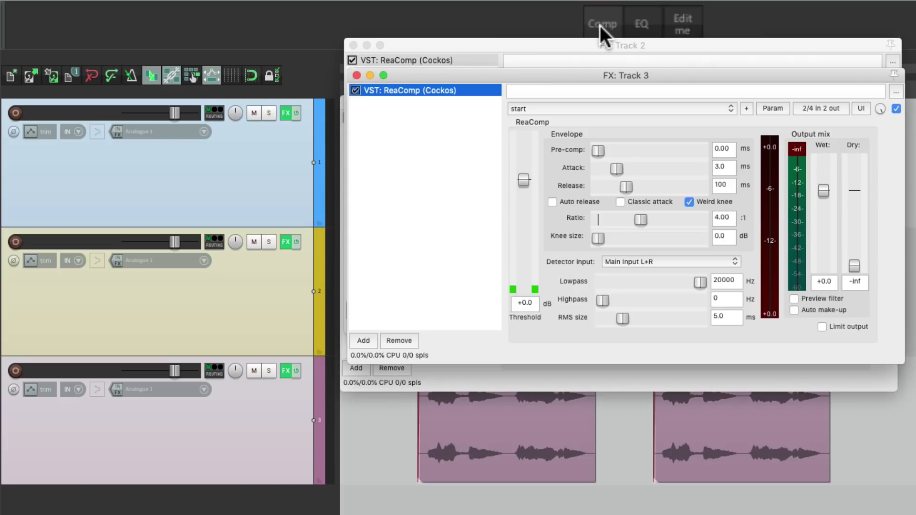
{"action": "left_click", "coordinate": [600, 25]}
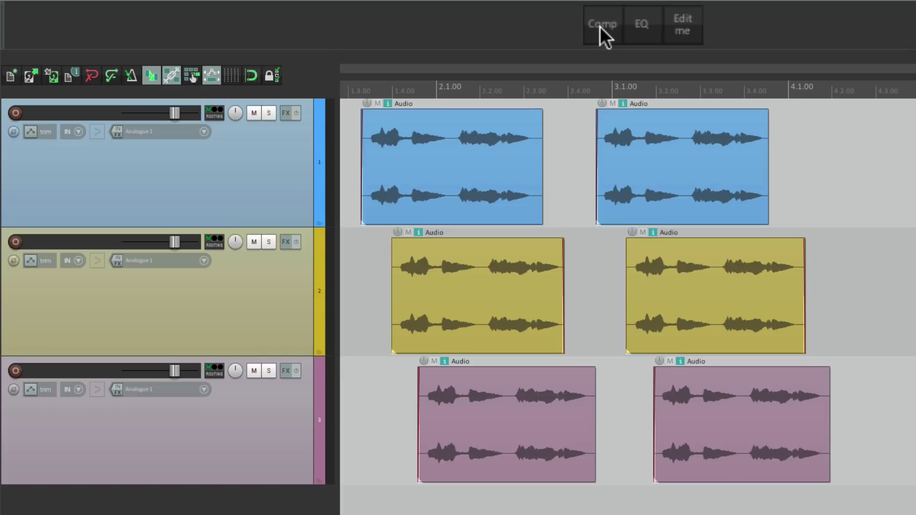
{"action": "left_click_drag", "start_coordinate": [474, 159], "coordinate": [703, 460]}
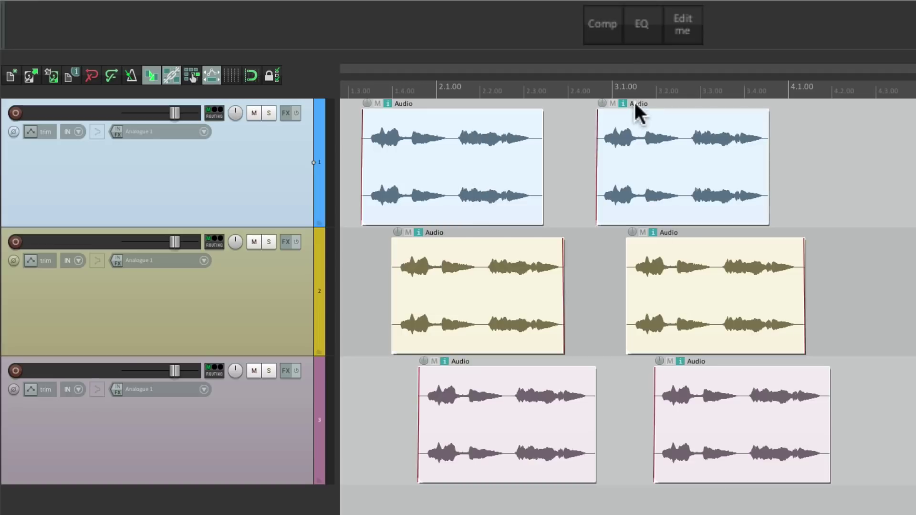
{"action": "left_click", "coordinate": [608, 33]}
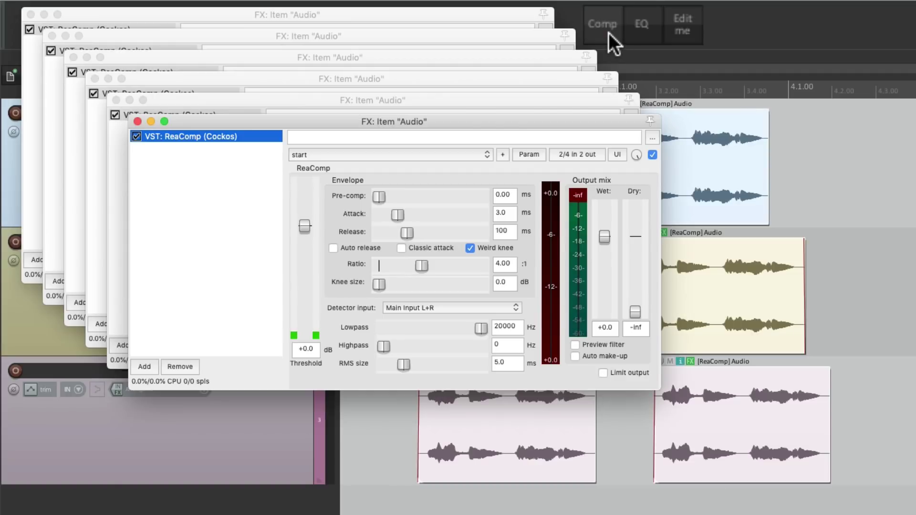
{"action": "left_click", "coordinate": [608, 32]}
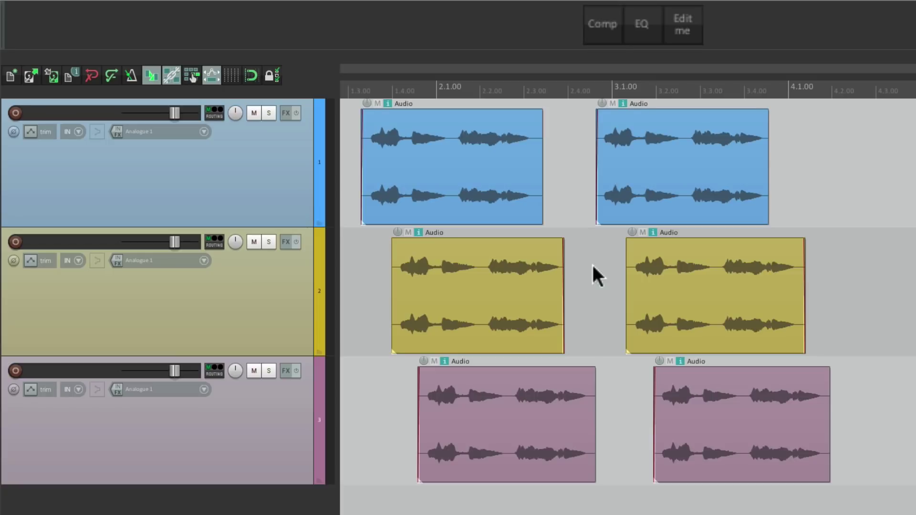
Select Track 1 and add ReaEQ, ReaComp and a second ReaEQ via the EQ, Comp, EQ buttons.
{"action": "left_click", "coordinate": [279, 175]}
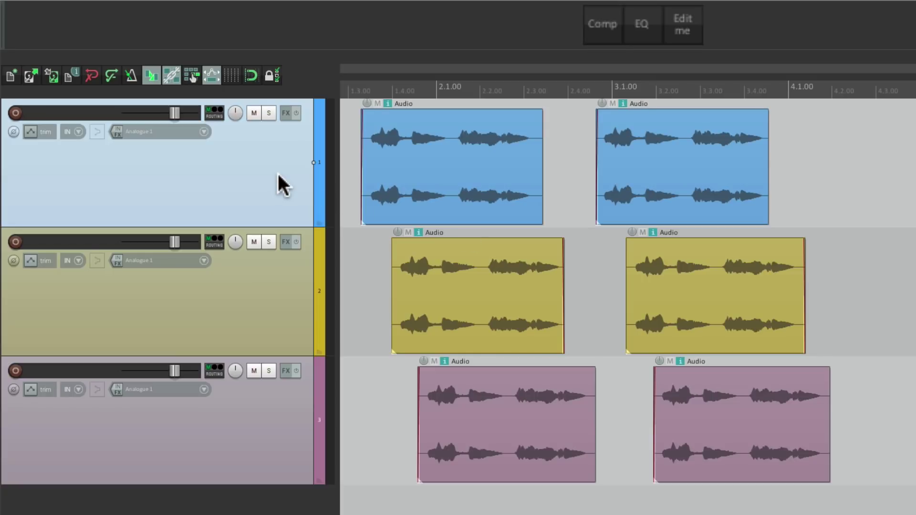
{"action": "left_click", "coordinate": [640, 24]}
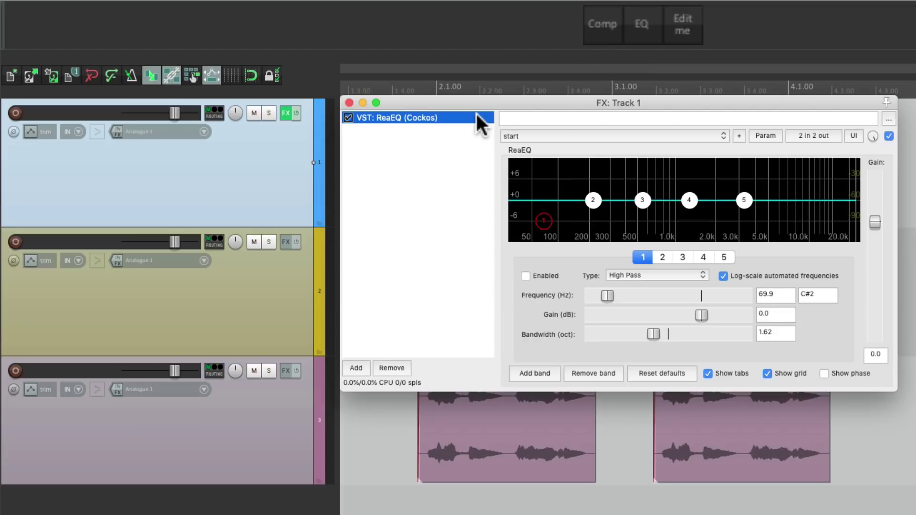
{"action": "left_click", "coordinate": [606, 22]}
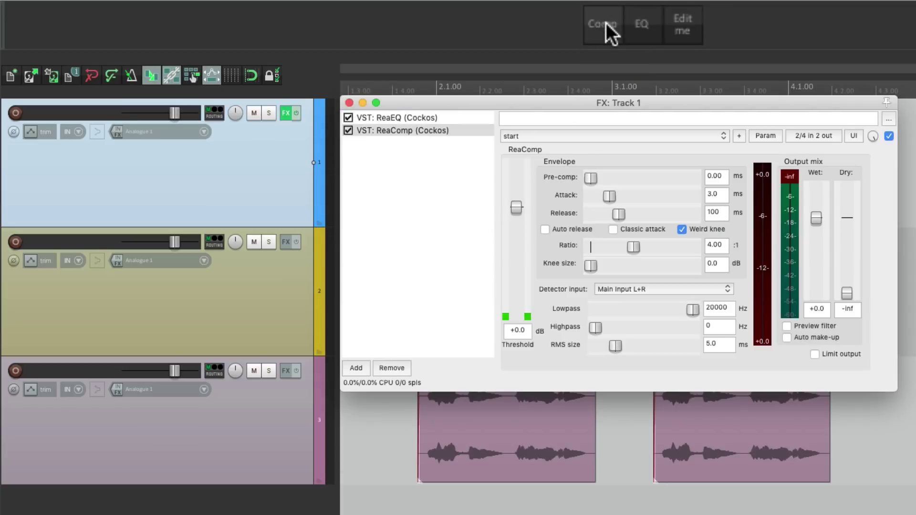
{"action": "left_click", "coordinate": [637, 27]}
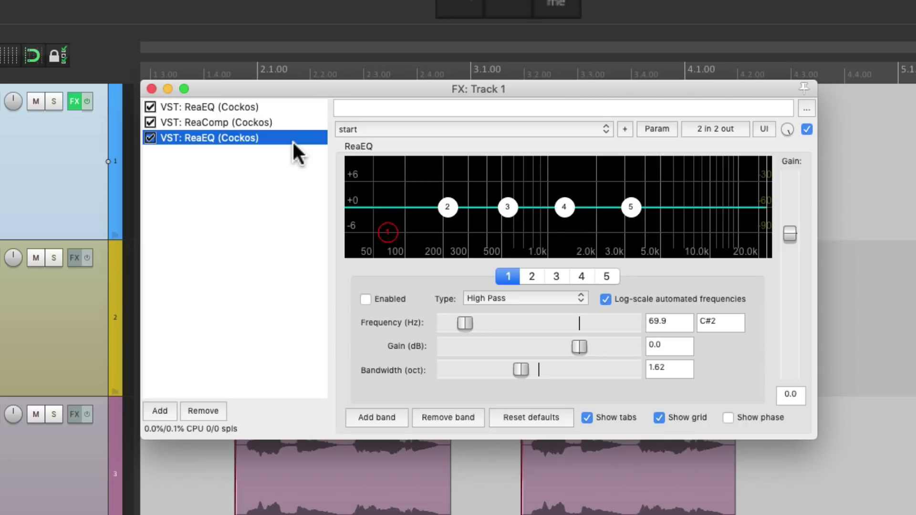
Enable the first ReaEQ's high-pass at about 102 Hz and set band 2 to 334 Hz, -1.9 dB.
{"action": "left_click", "coordinate": [292, 107]}
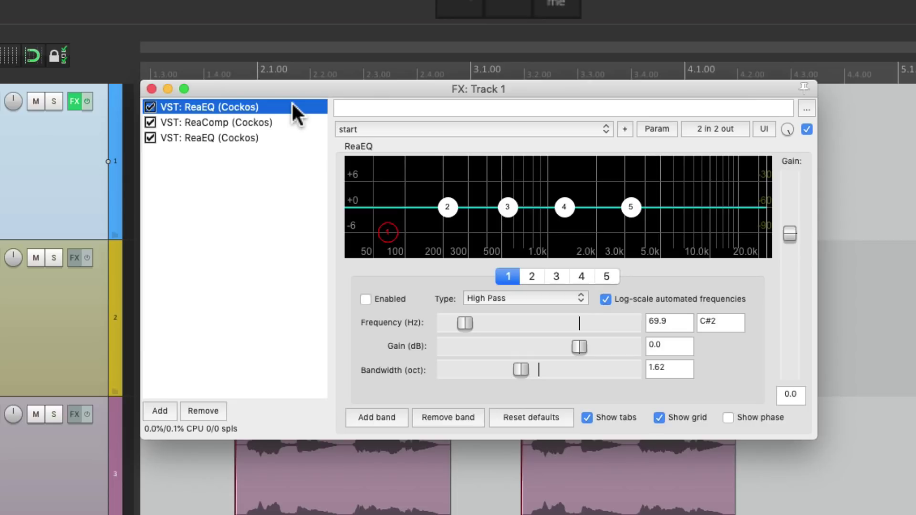
{"action": "left_click", "coordinate": [365, 299]}
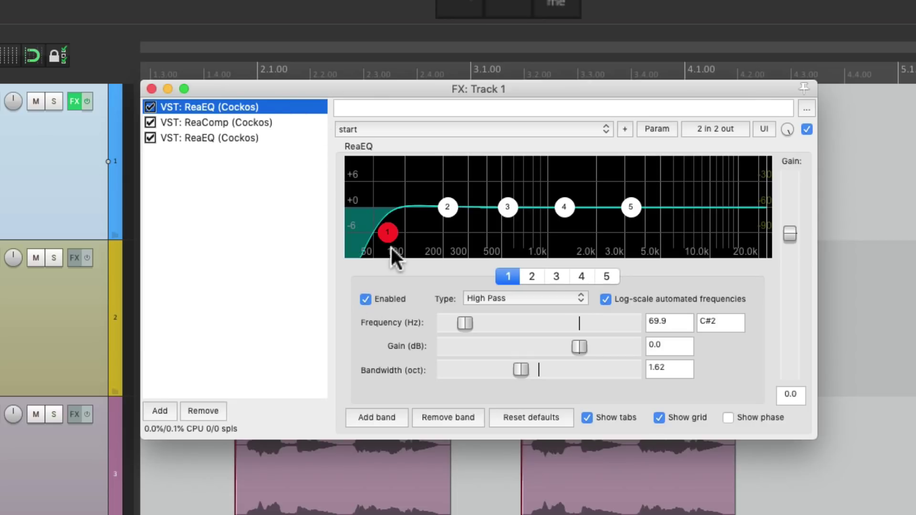
{"action": "left_click_drag", "start_coordinate": [388, 232], "coordinate": [405, 233]}
{"action": "left_click_drag", "start_coordinate": [448, 208], "coordinate": [475, 215]}
Set ReaComp's threshold to -18.5 dB, attack 6.2 ms and release 247 ms.
{"action": "left_click", "coordinate": [281, 123]}
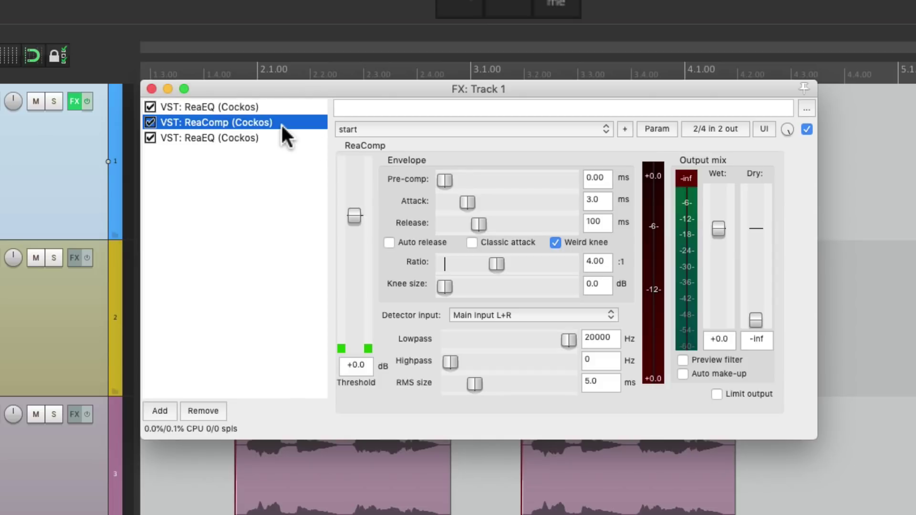
{"action": "left_click_drag", "start_coordinate": [354, 215], "coordinate": [358, 273]}
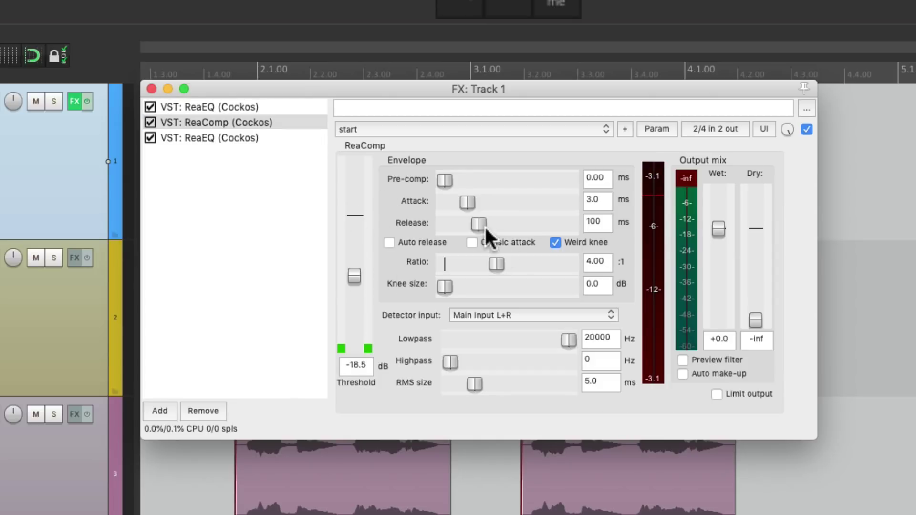
{"action": "left_click_drag", "start_coordinate": [485, 226], "coordinate": [471, 202]}
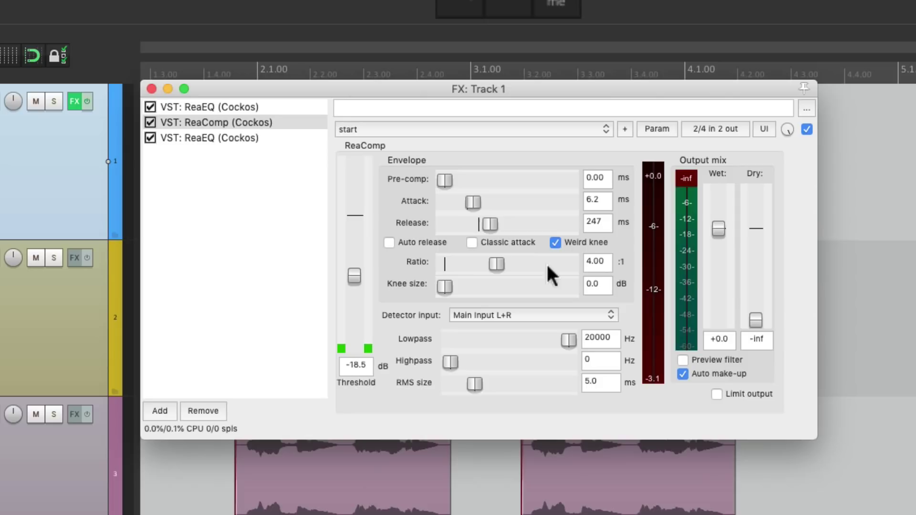
Boost the second ReaEQ 2.9 dB at 1382.4 Hz and 4.6 dB high shelf at 3421.9 Hz.
{"action": "left_click", "coordinate": [204, 138]}
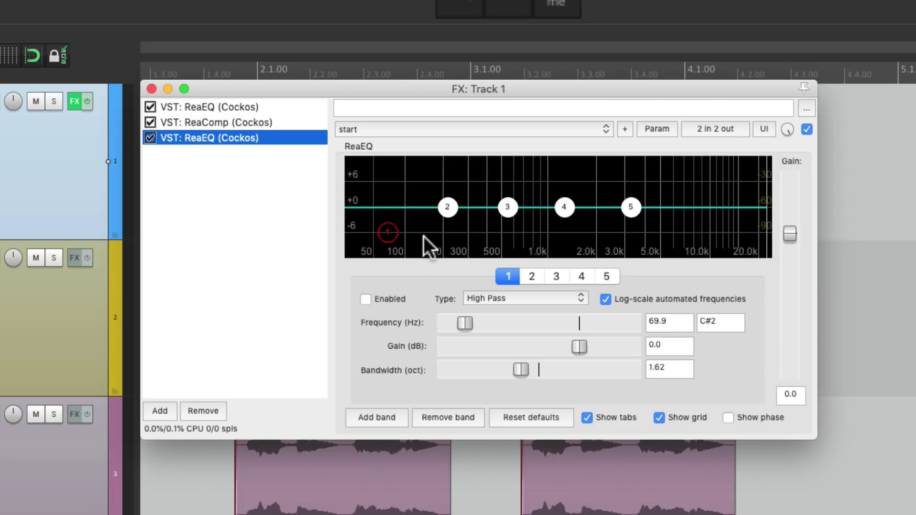
{"action": "left_click_drag", "start_coordinate": [563, 208], "coordinate": [570, 195]}
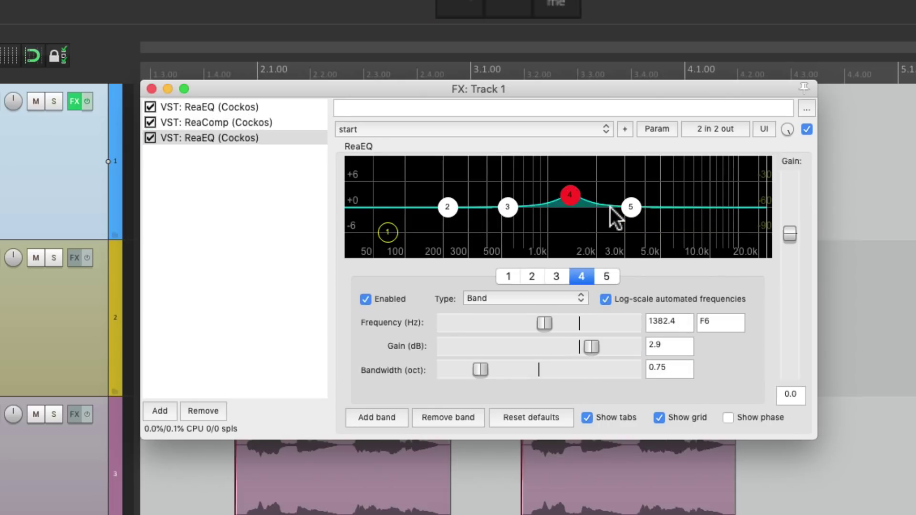
{"action": "left_click_drag", "start_coordinate": [634, 206], "coordinate": [633, 187]}
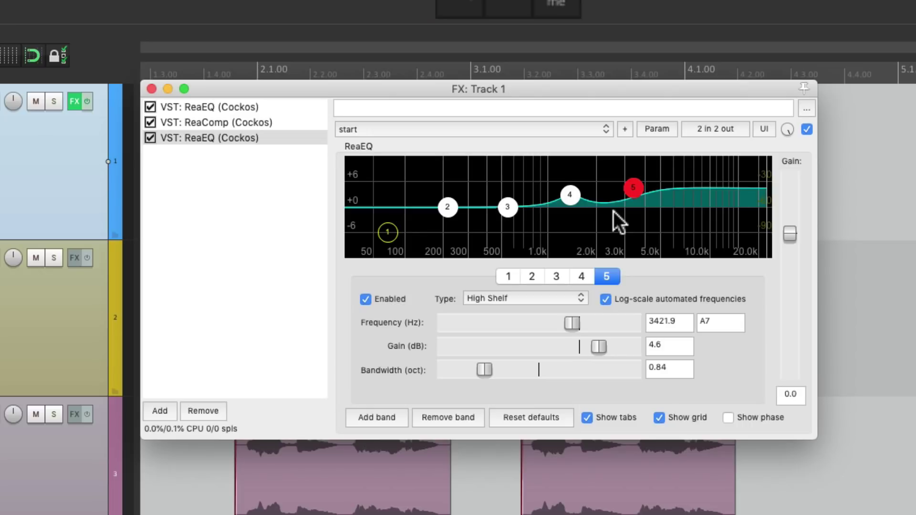
Save track 1's ReaEQ–ReaComp–ReaEQ effects as an FX chain named 'Chain'.
{"action": "left_click", "coordinate": [252, 205]}
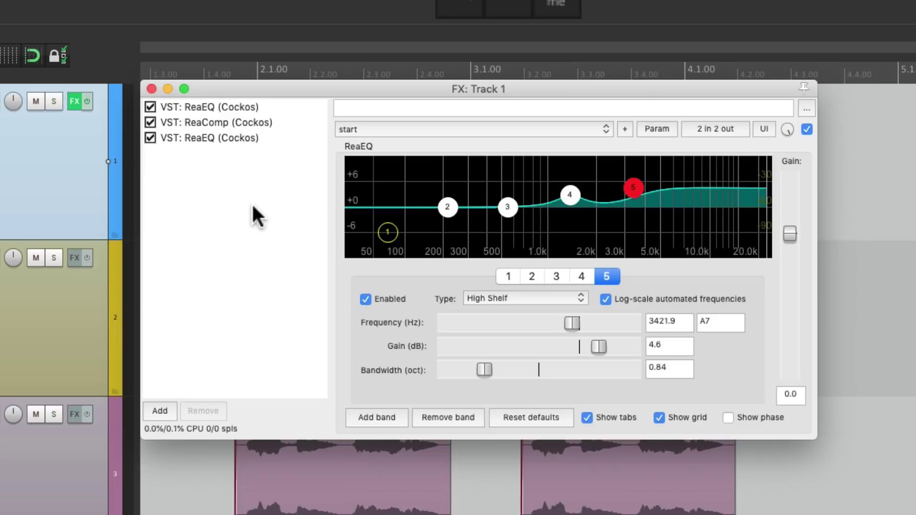
{"action": "right_click", "coordinate": [276, 189]}
{"action": "mouse_move", "coordinate": [283, 229]}
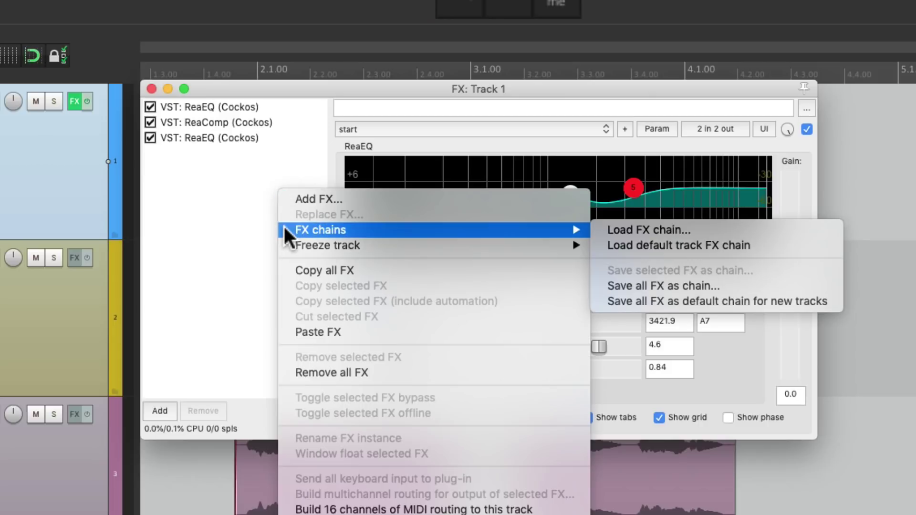
{"action": "left_click", "coordinate": [600, 285]}
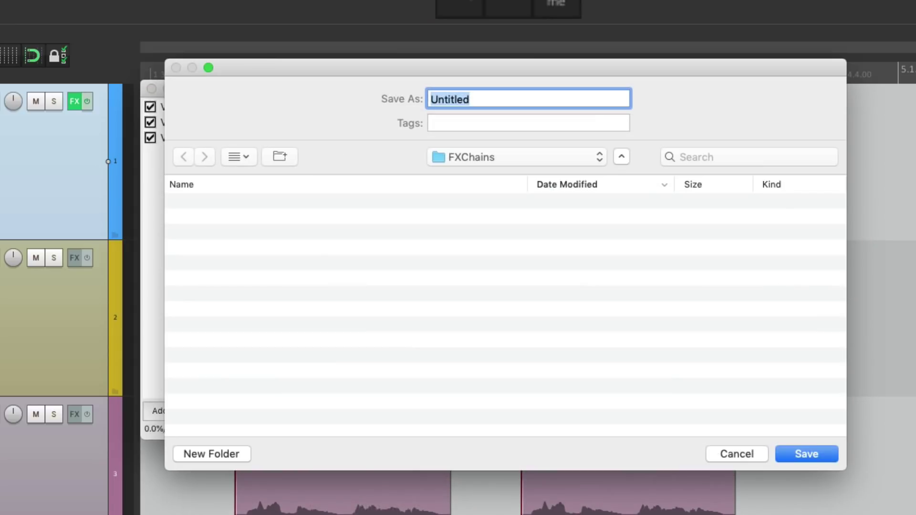
{"action": "type", "text": "Chain"}
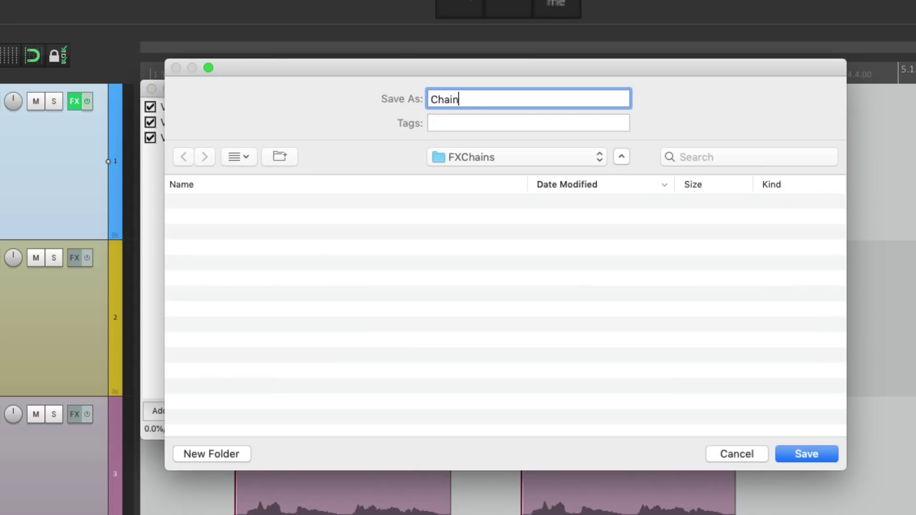
{"action": "key", "text": "Return"}
Select all three effects on track 1, remove them, and close the FX window.
{"action": "left_click", "coordinate": [262, 137]}
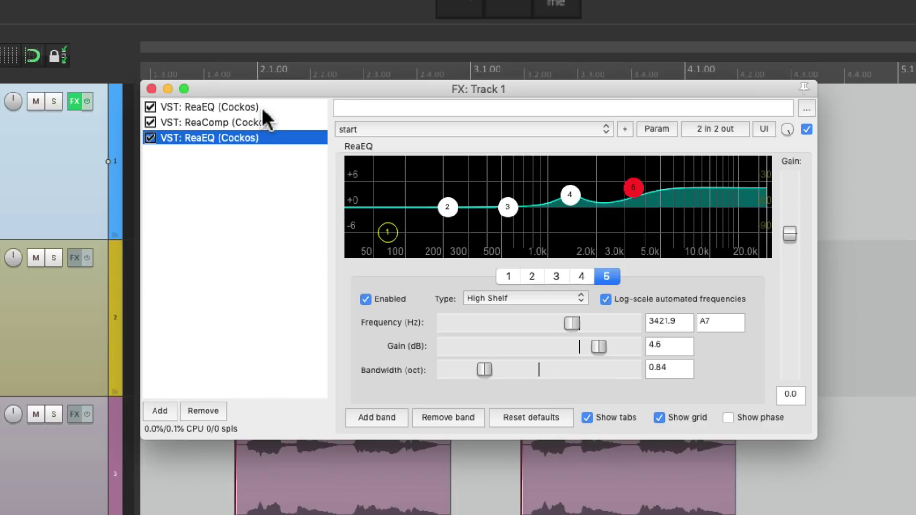
{"action": "left_click", "coordinate": [248, 107], "text": "shift"}
{"action": "left_click", "coordinate": [208, 412]}
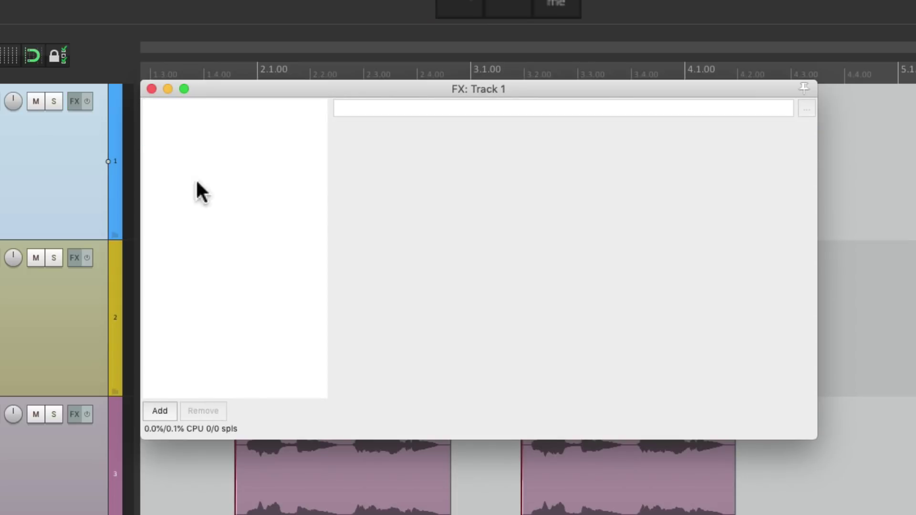
{"action": "left_click", "coordinate": [151, 89]}
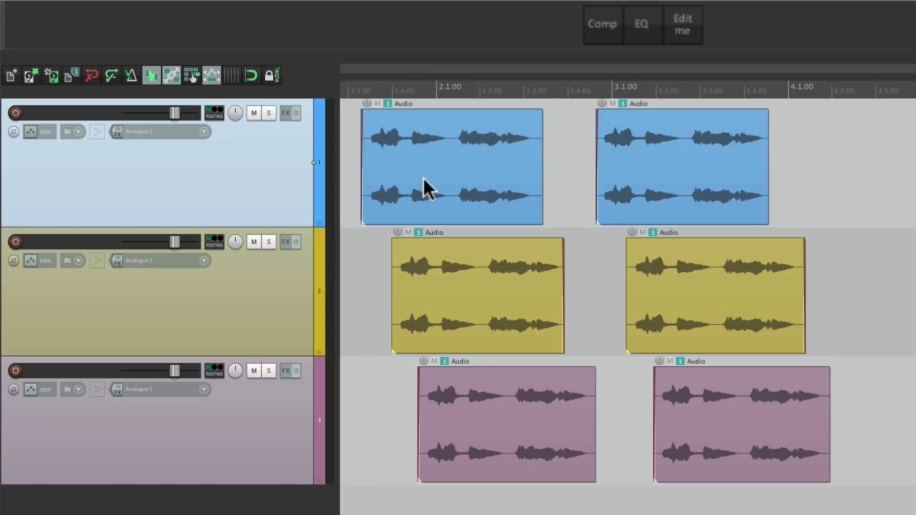
In the FX browser's FX Chains list, give 'Chain' the shortcut Ctrl+Alt+Super+Q.
{"action": "key", "text": "f"}
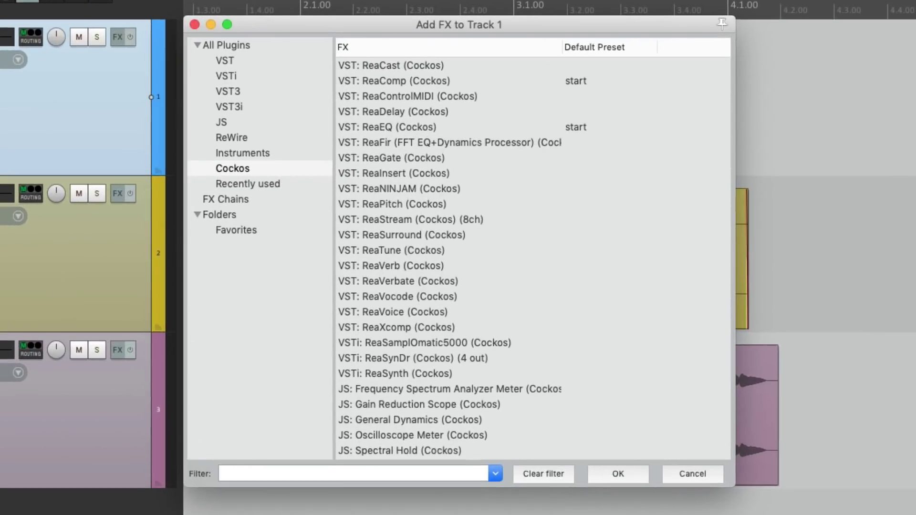
{"action": "left_click", "coordinate": [269, 201]}
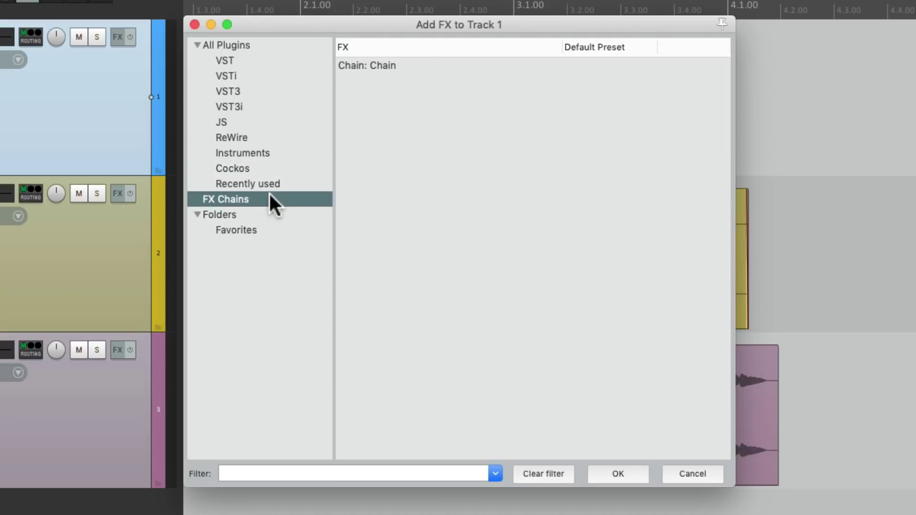
{"action": "left_click", "coordinate": [414, 67]}
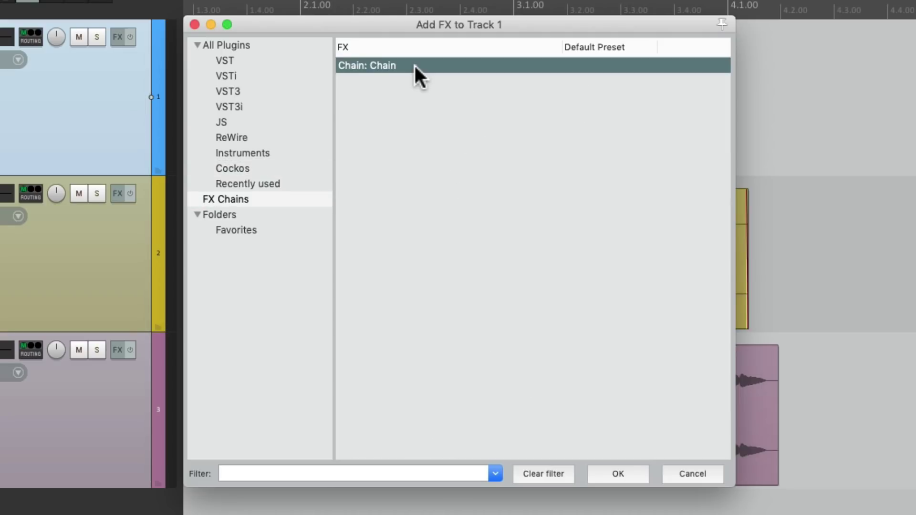
{"action": "right_click", "coordinate": [414, 67]}
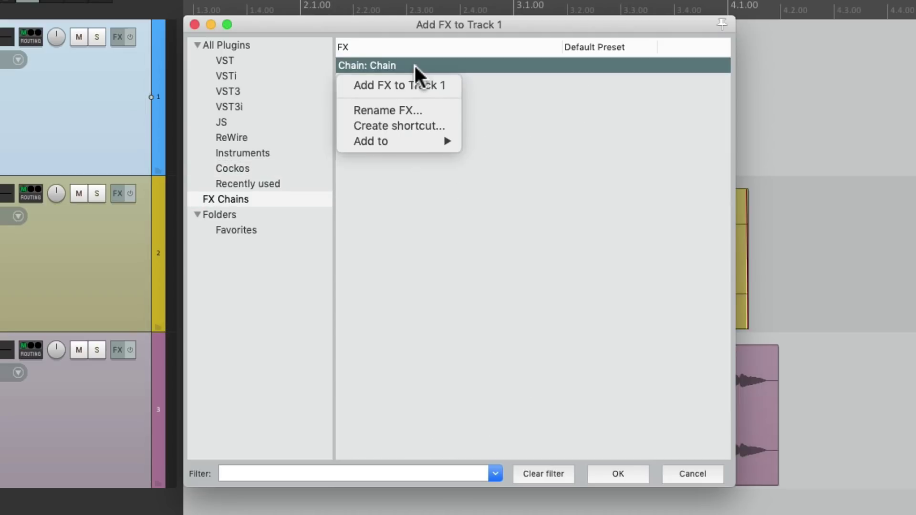
{"action": "left_click", "coordinate": [445, 125]}
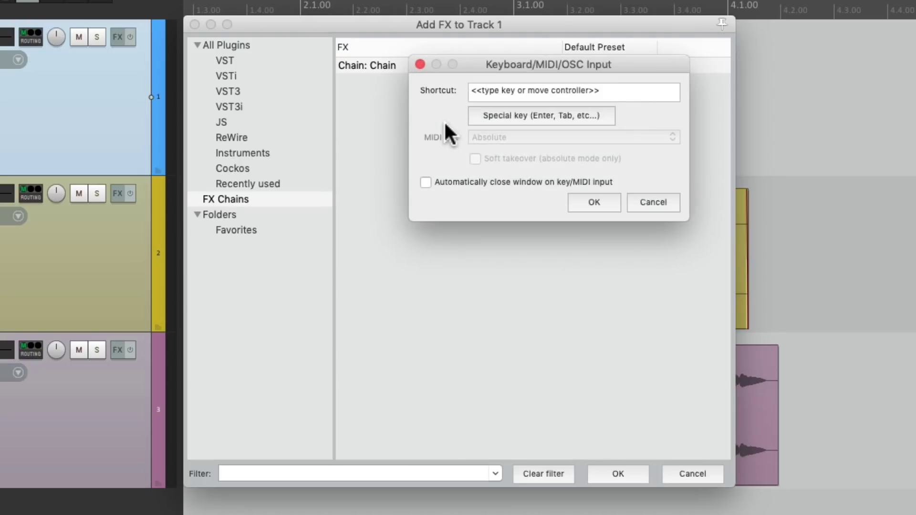
{"action": "key", "text": "ctrl+alt+super+q"}
{"action": "key", "text": "Return"}
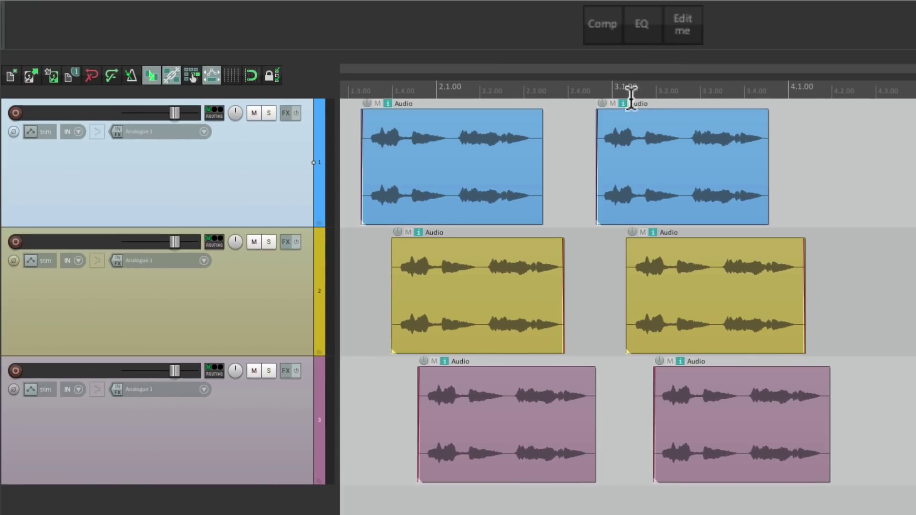
Add the 'Insert FX chain: Chain' action to the toolbar, found by its shortcut, then removed.
{"action": "left_click", "coordinate": [672, 35]}
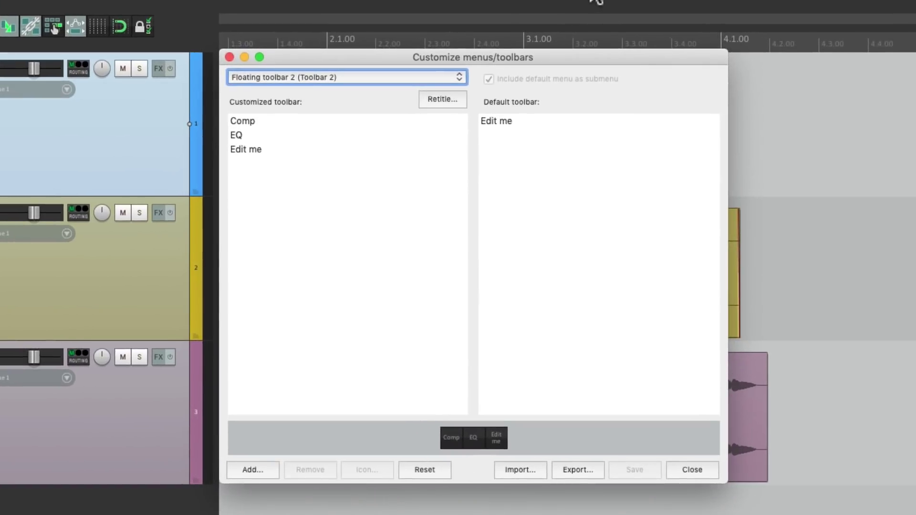
{"action": "left_click", "coordinate": [251, 469]}
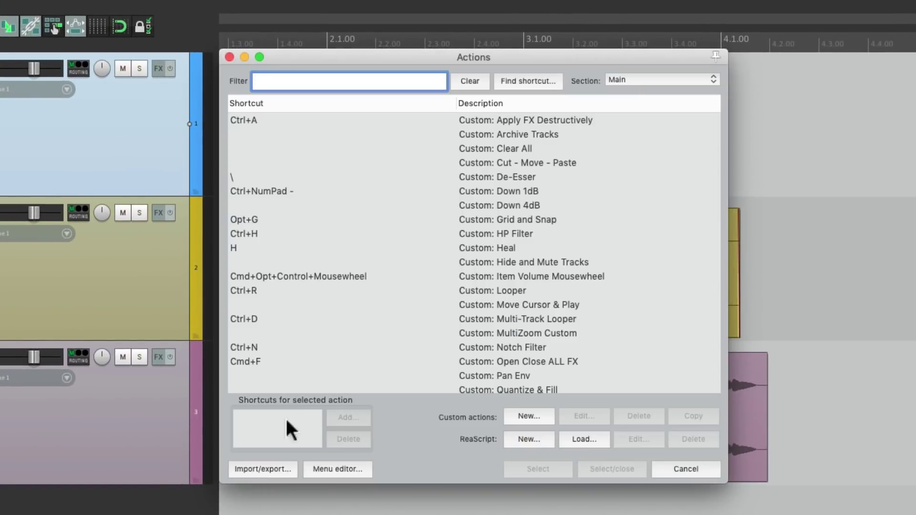
{"action": "left_click", "coordinate": [519, 80]}
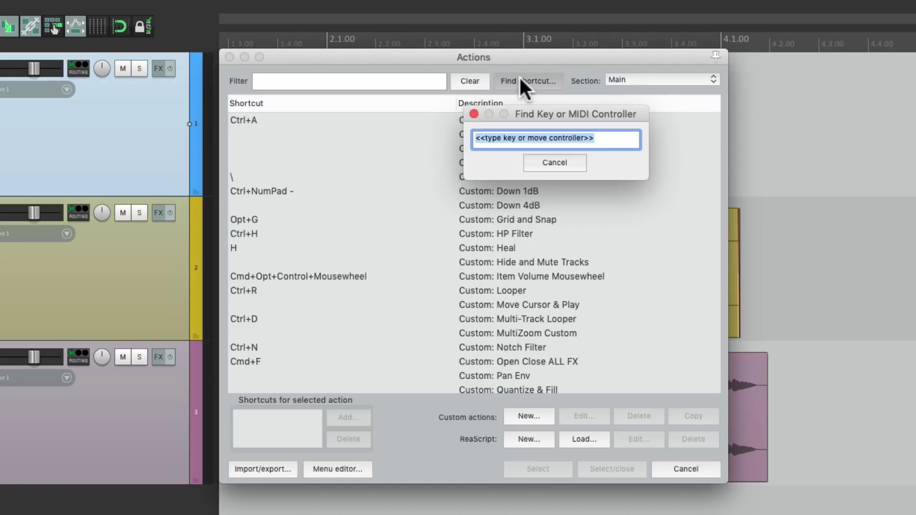
{"action": "key", "text": "ctrl+alt+super+q"}
{"action": "scroll", "coordinate": [493, 301], "scroll_direction": "down", "scroll_amount": 5}
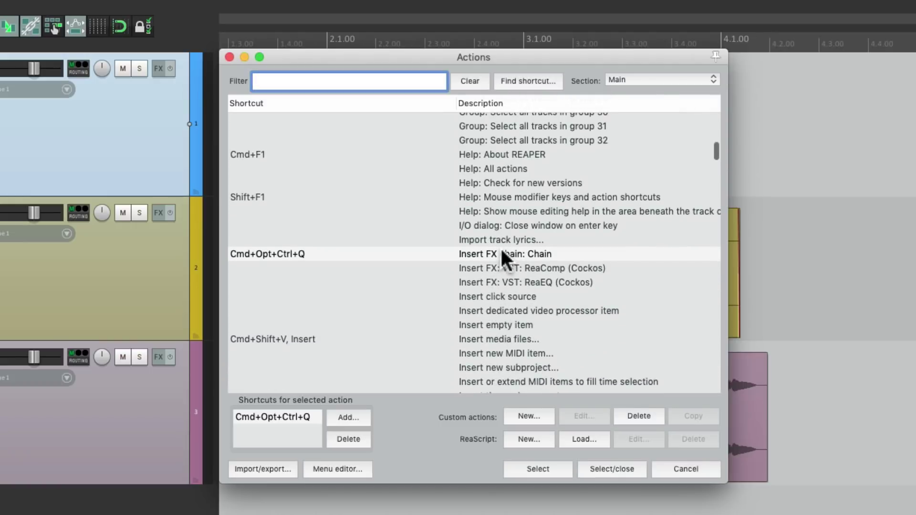
{"action": "left_click", "coordinate": [536, 253]}
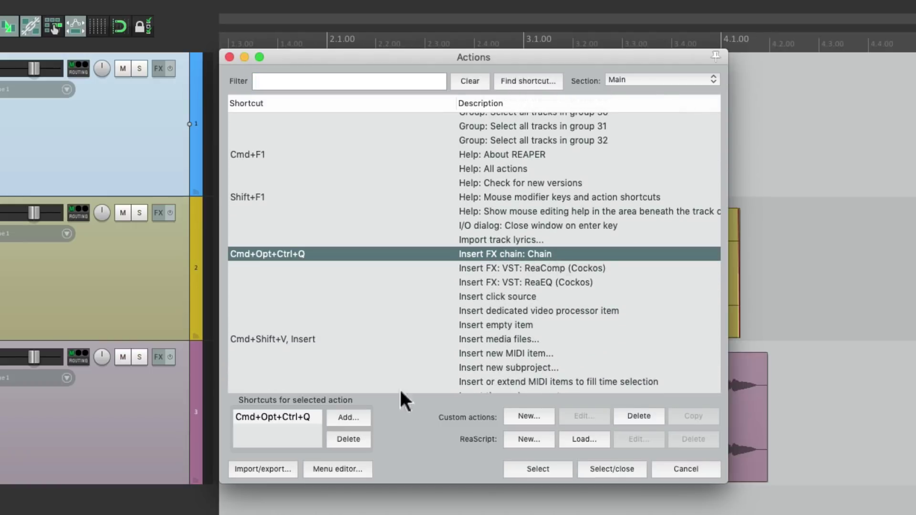
{"action": "left_click", "coordinate": [348, 438]}
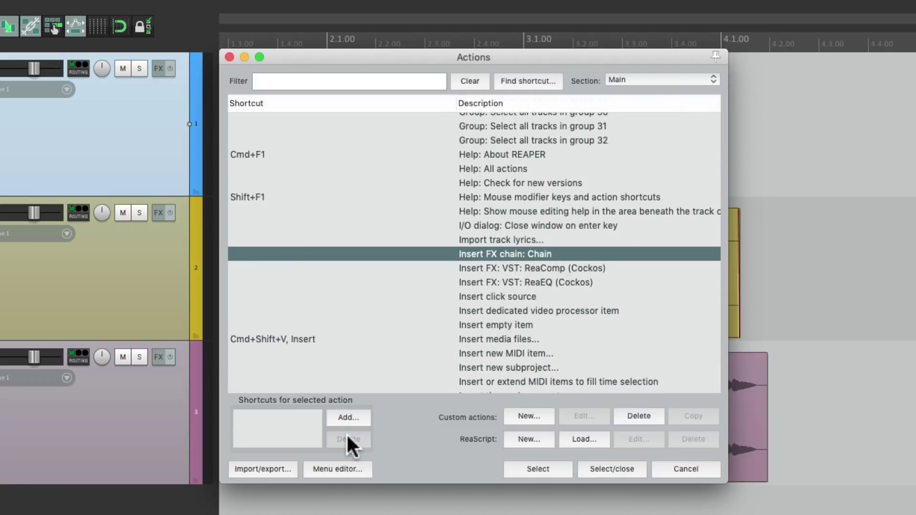
{"action": "double_click", "coordinate": [428, 253]}
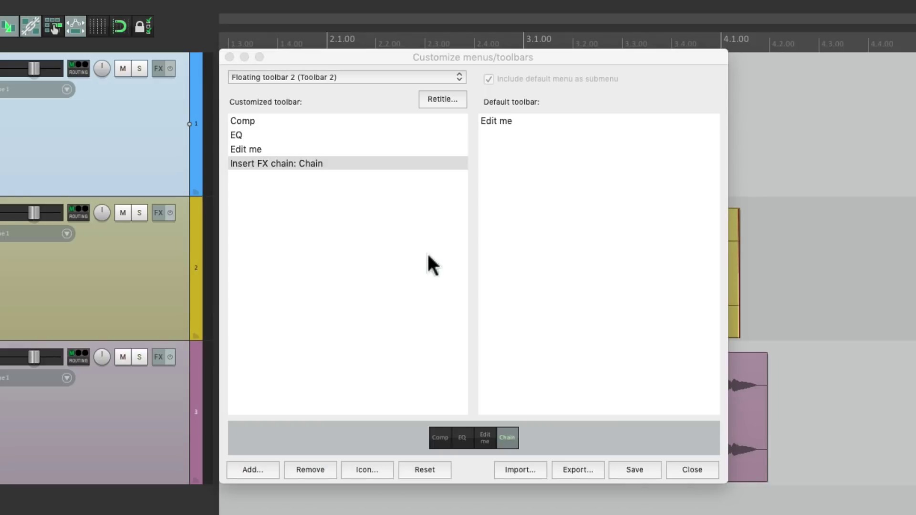
Move the new toolbar entry to the top, label it 'Chain', and save the toolbar.
{"action": "left_click_drag", "start_coordinate": [337, 165], "coordinate": [333, 119]}
{"action": "right_click", "coordinate": [333, 121]}
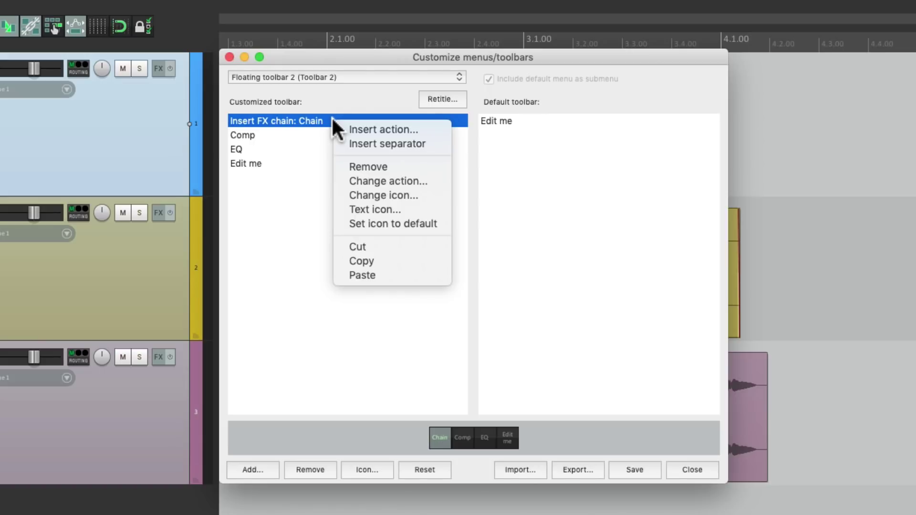
{"action": "left_click", "coordinate": [341, 209]}
{"action": "type", "text": "Ch"}
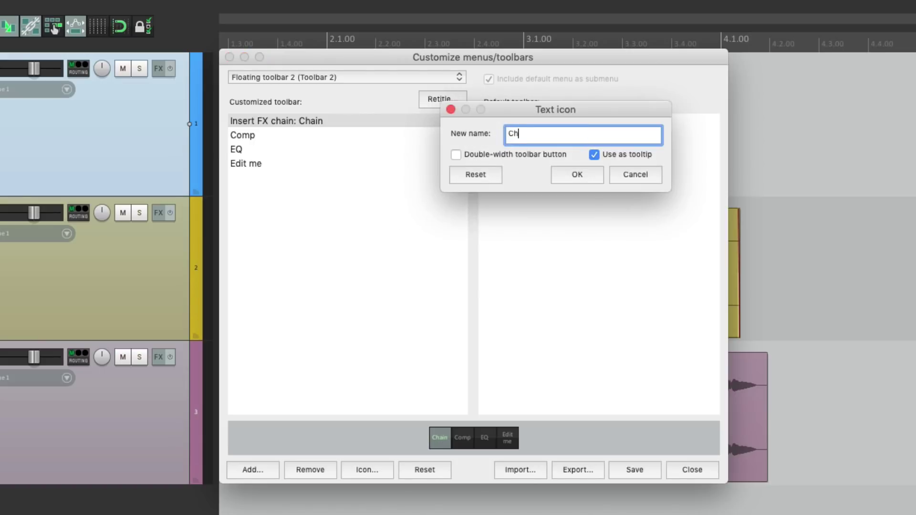
{"action": "type", "text": "ain"}
{"action": "key", "text": "Return"}
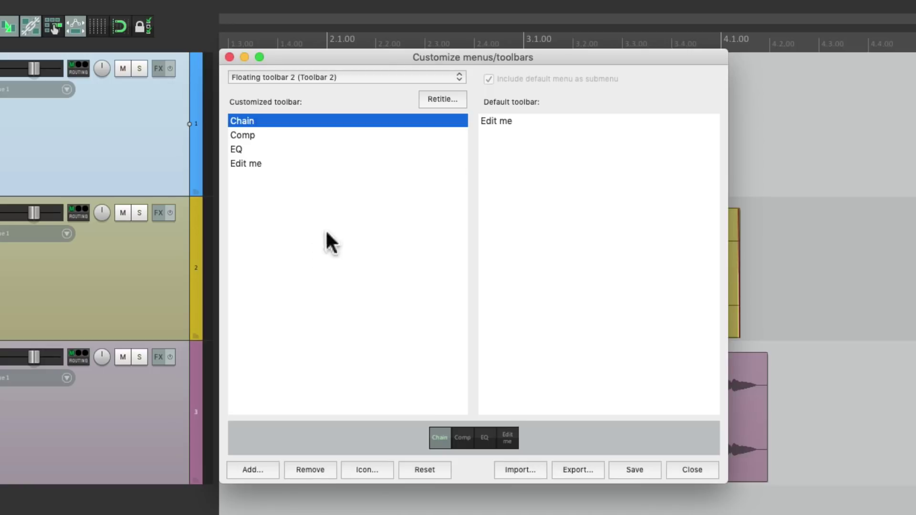
{"action": "key", "text": "Escape"}
{"action": "key", "text": "Return"}
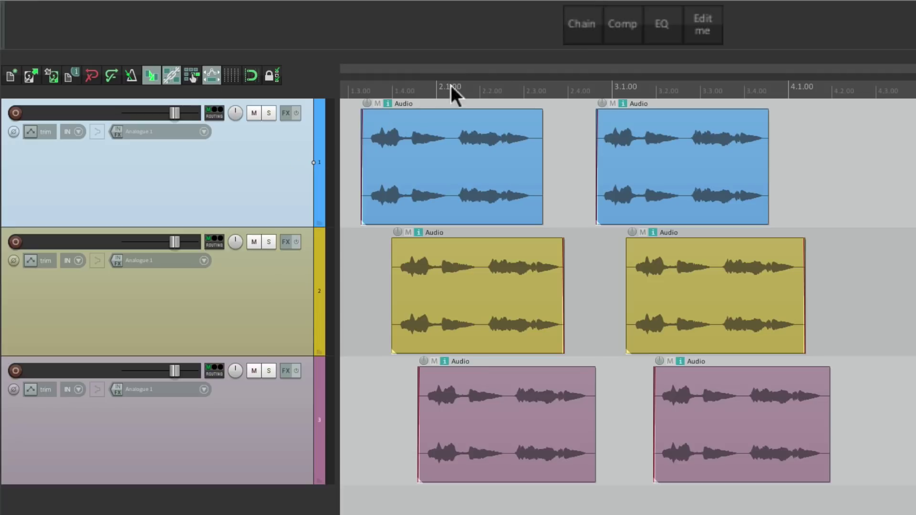
Insert the Chain FX chain on track 1, inspect its ReaEQ, ReaComp and ReaEQ, then close it.
{"action": "left_click", "coordinate": [569, 37]}
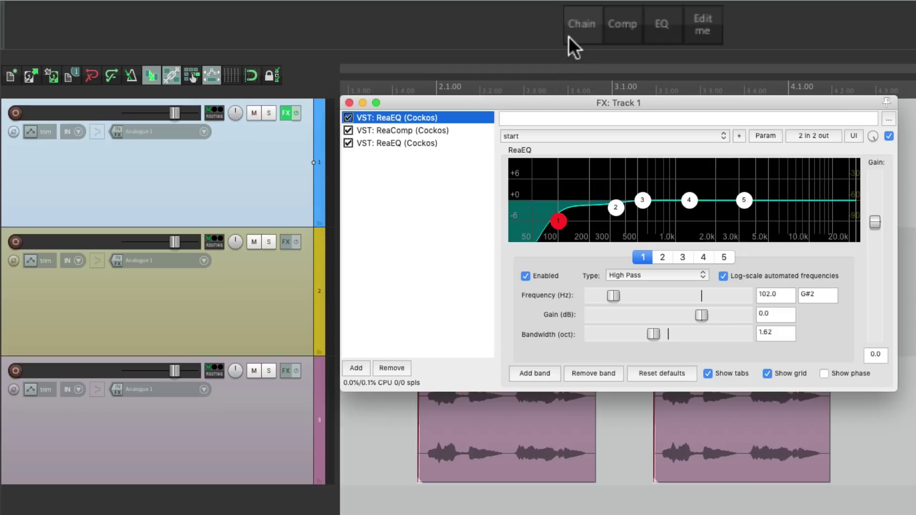
{"action": "left_click", "coordinate": [466, 130]}
{"action": "left_click", "coordinate": [466, 139]}
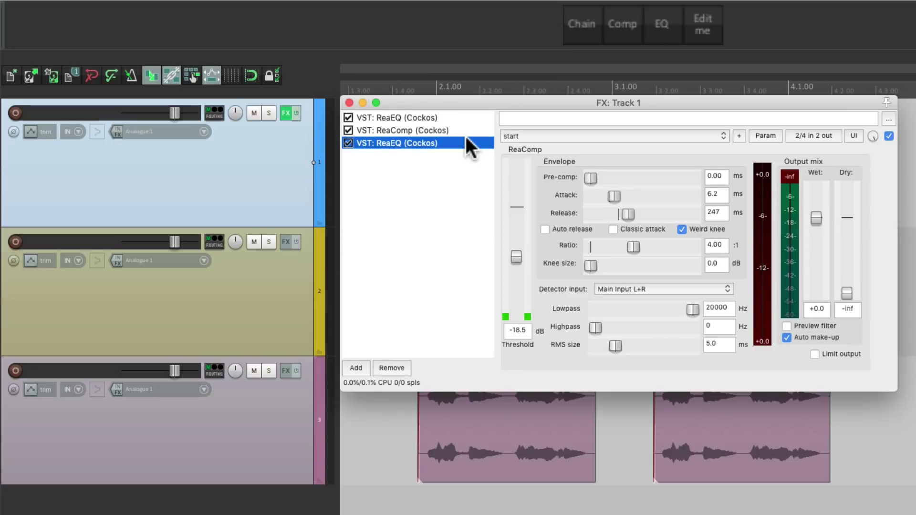
{"action": "left_click", "coordinate": [463, 117]}
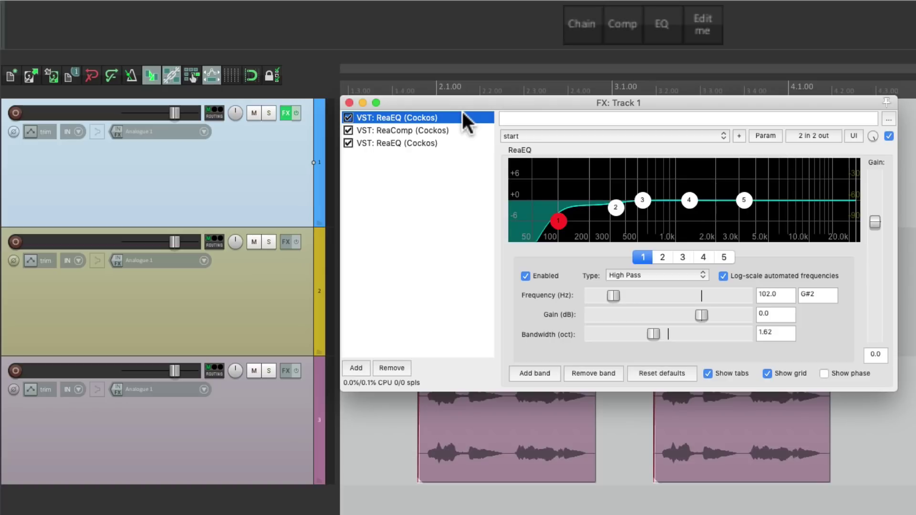
{"action": "left_click", "coordinate": [465, 141]}
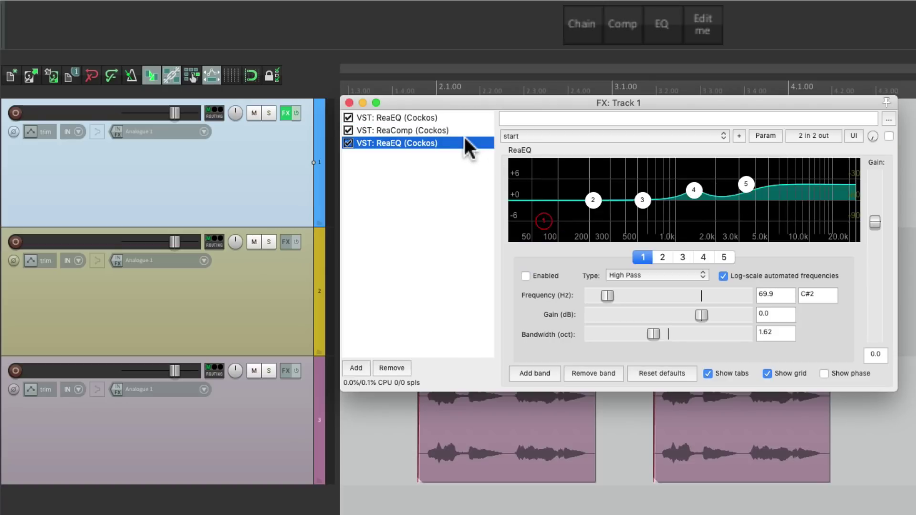
{"action": "left_click", "coordinate": [350, 104]}
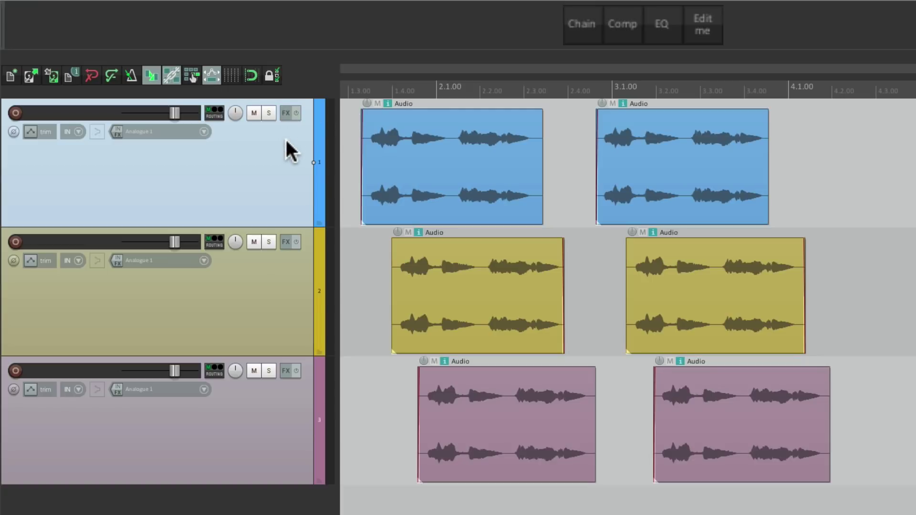
Apply Chain to all three tracks, then to all six items, closing the FX windows each time.
{"action": "left_click", "coordinate": [288, 385], "text": "shift"}
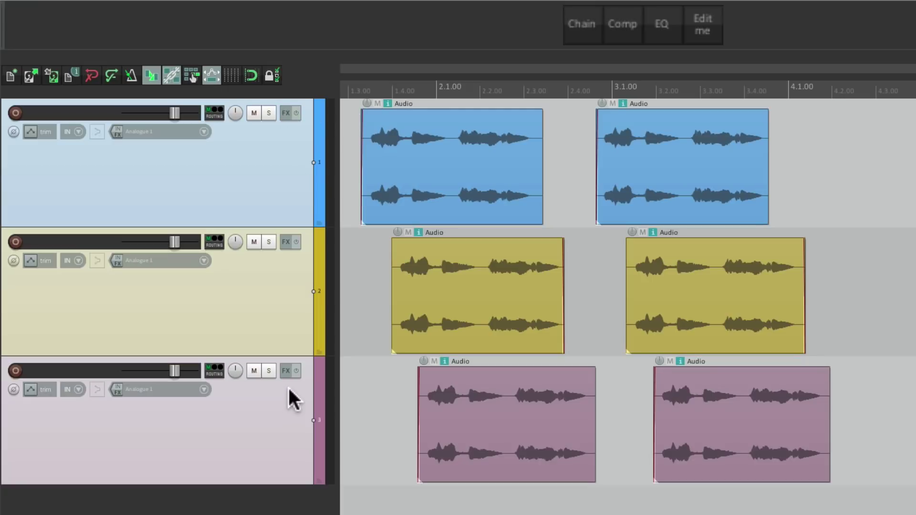
{"action": "left_click", "coordinate": [574, 22]}
{"action": "left_click", "coordinate": [575, 22]}
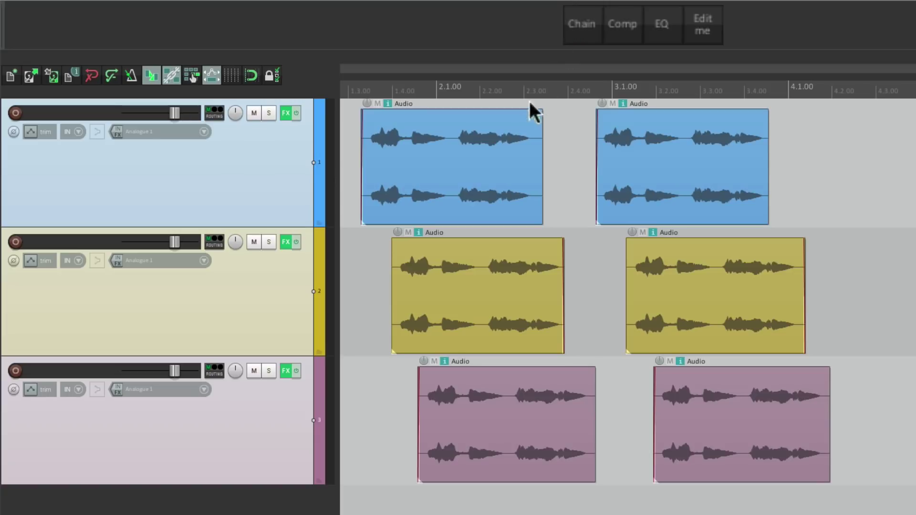
{"action": "left_click_drag", "start_coordinate": [484, 178], "coordinate": [656, 322]}
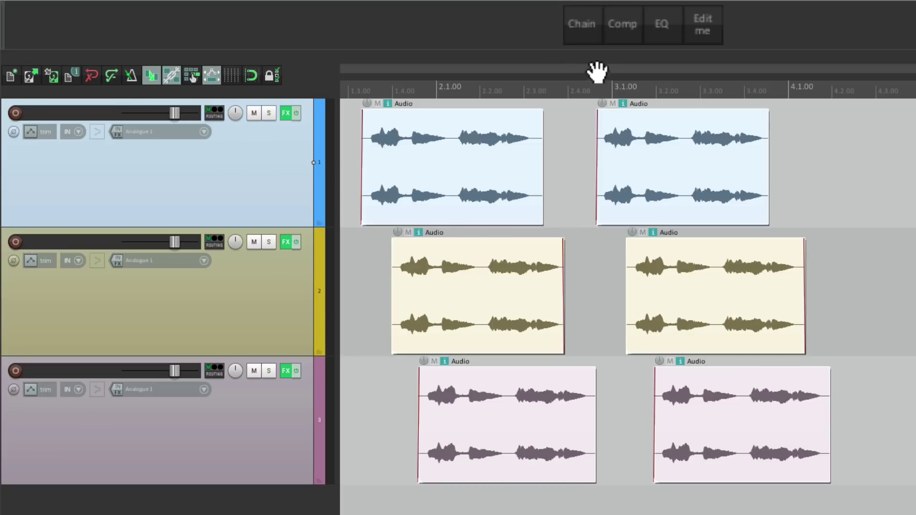
{"action": "left_click", "coordinate": [583, 31]}
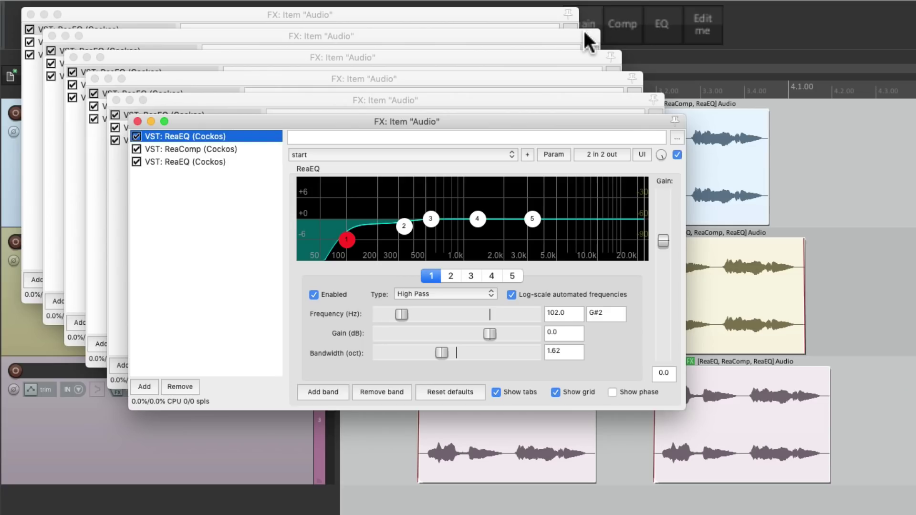
{"action": "left_click", "coordinate": [584, 31]}
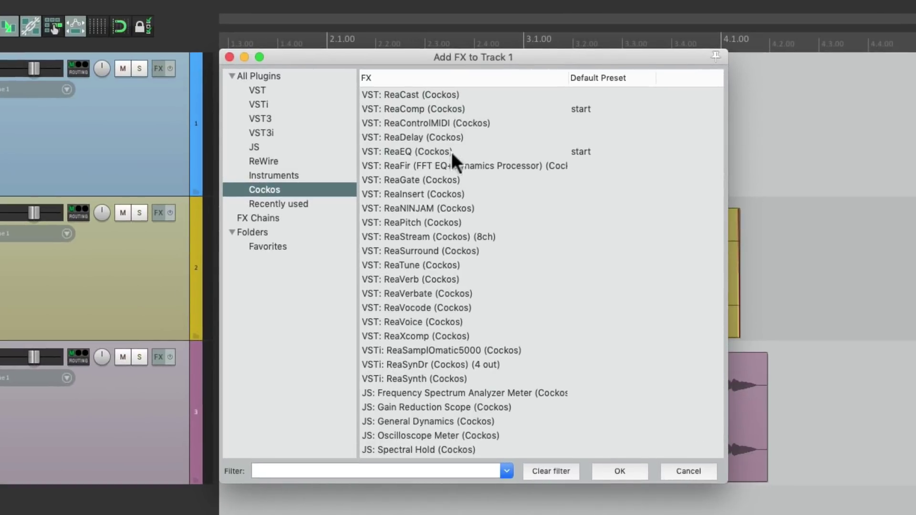
Add ReaEQ to Track 1, delete bands 2–5, and enable the High Pass band at about 101.1 Hz.
{"action": "left_click", "coordinate": [456, 152]}
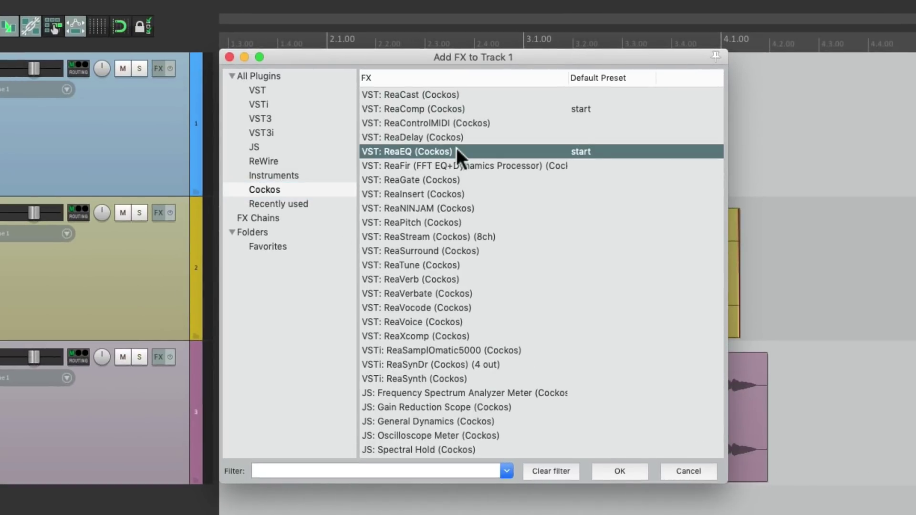
{"action": "double_click", "coordinate": [457, 151]}
{"action": "left_click", "coordinate": [611, 251]}
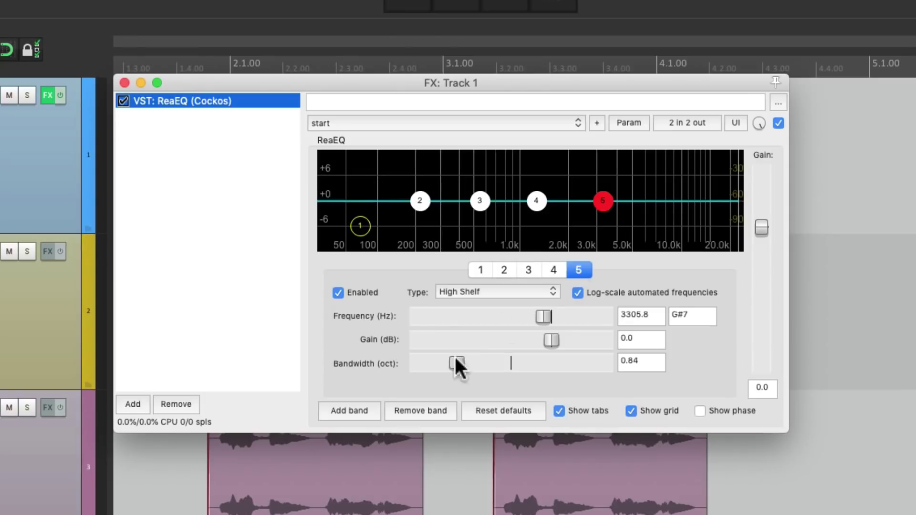
{"action": "left_click", "coordinate": [421, 410]}
{"action": "left_click", "coordinate": [421, 411]}
{"action": "left_click", "coordinate": [421, 410]}
{"action": "left_click", "coordinate": [421, 410]}
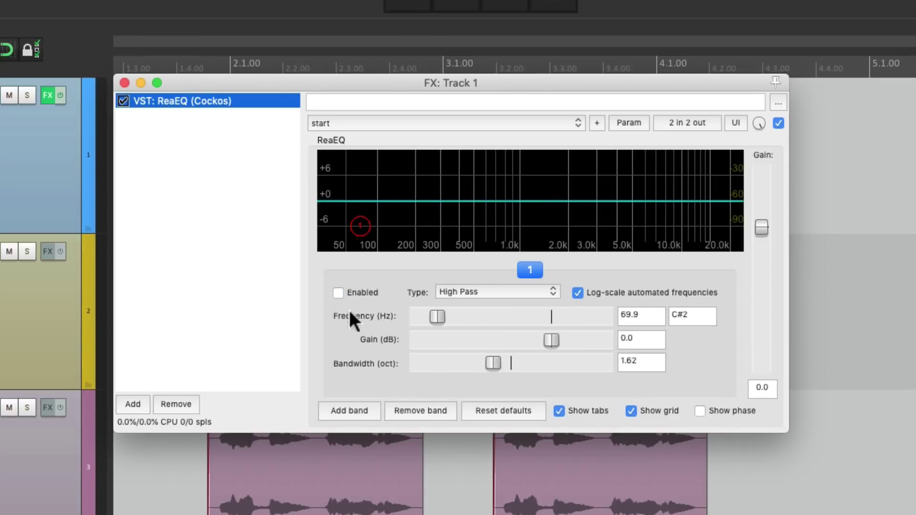
{"action": "left_click", "coordinate": [337, 293]}
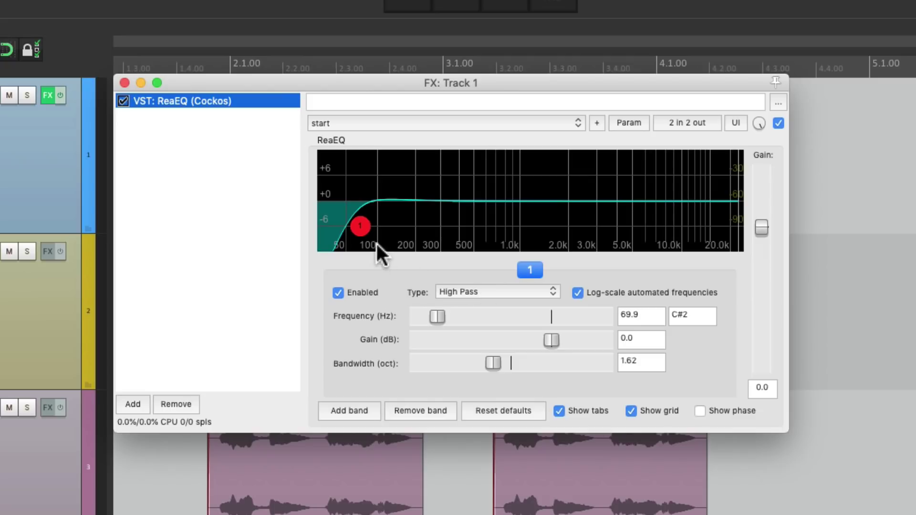
{"action": "left_click_drag", "start_coordinate": [360, 226], "coordinate": [377, 228]}
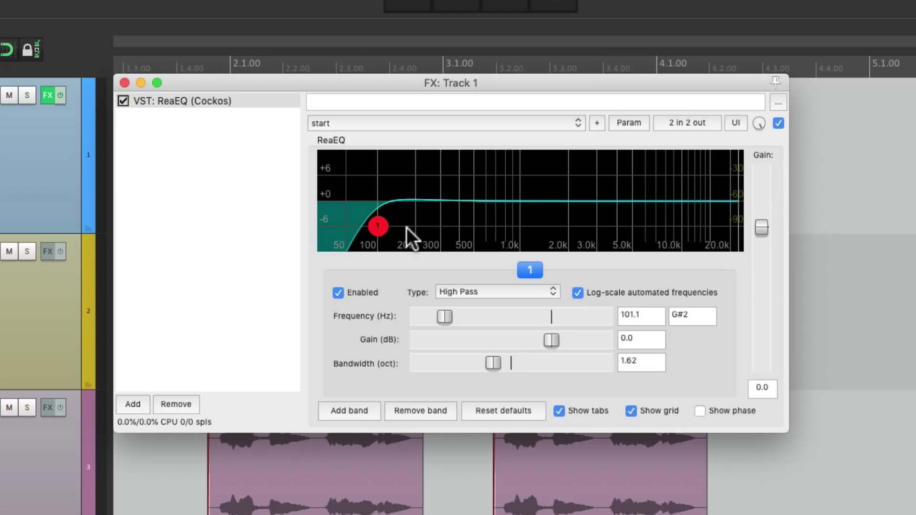
Save the high-pass ReaEQ as FX chain 'HPF', then remove it from Track 1 and close the window.
{"action": "right_click", "coordinate": [252, 101]}
{"action": "mouse_move", "coordinate": [260, 143]}
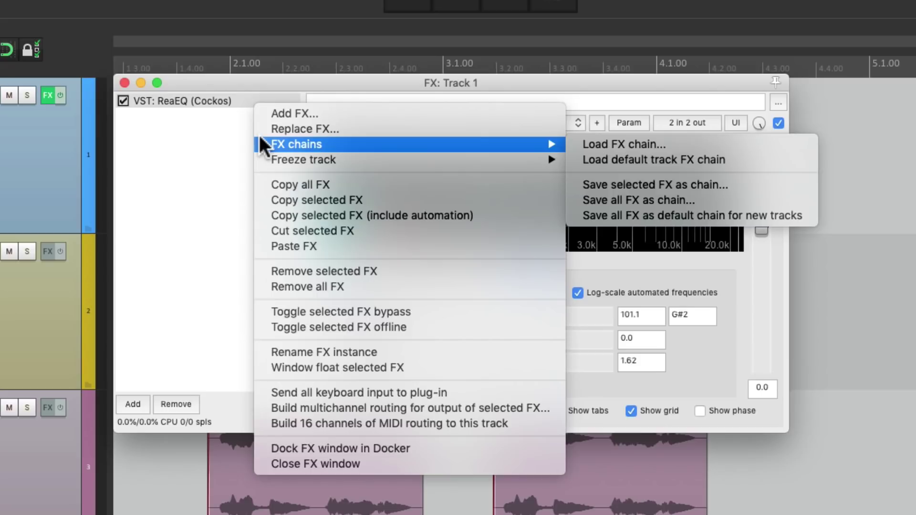
{"action": "left_click", "coordinate": [573, 179]}
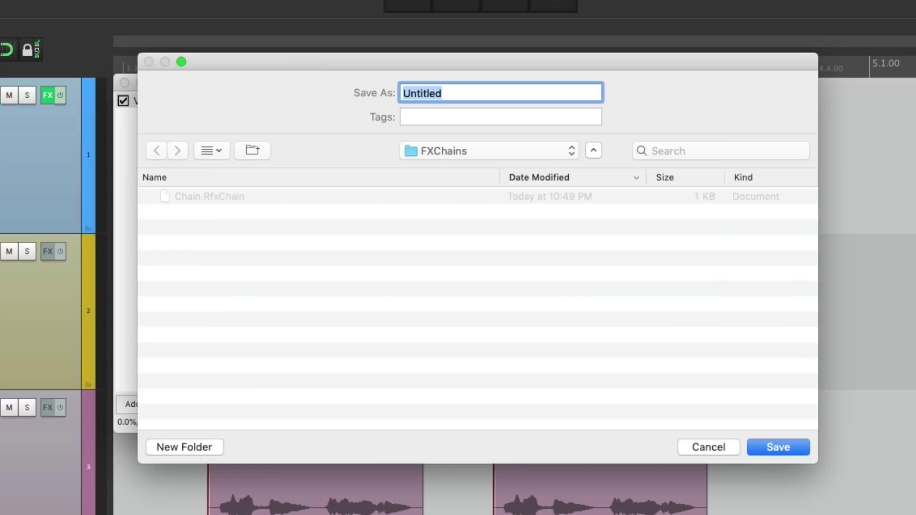
{"action": "type", "text": "HPF"}
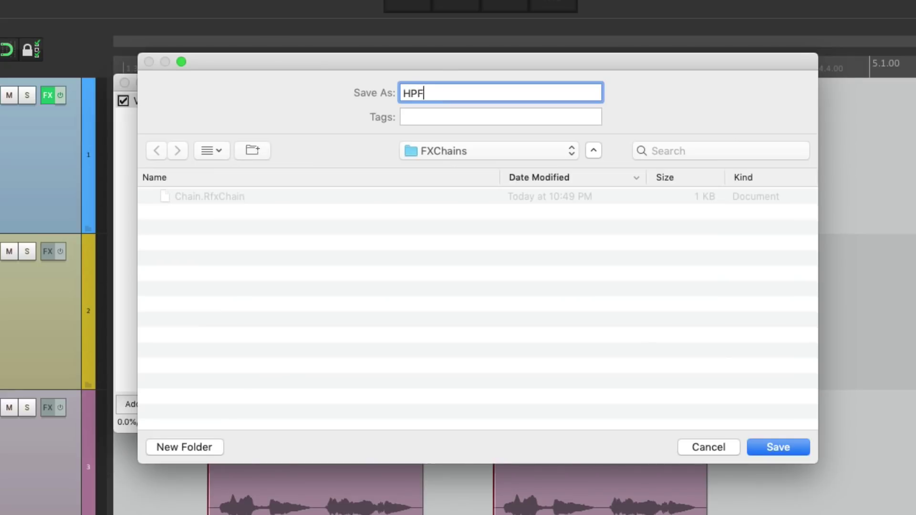
{"action": "key", "text": "Return"}
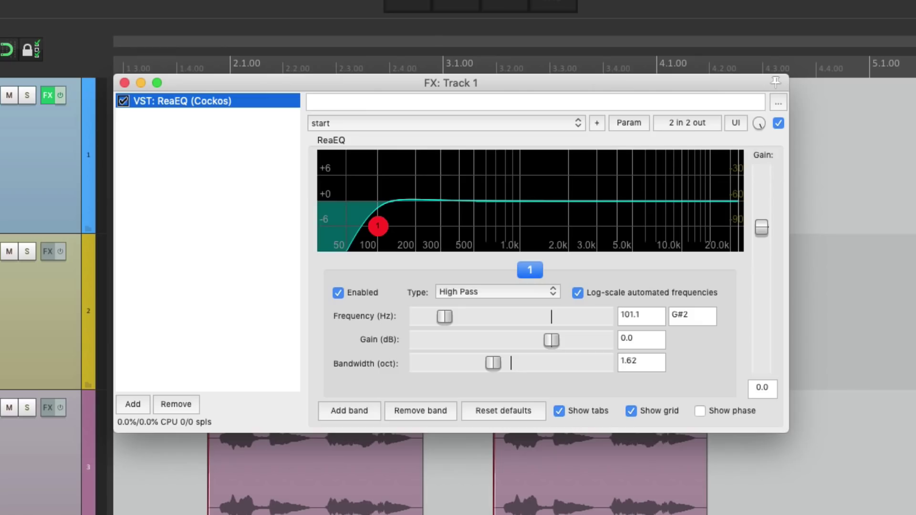
{"action": "left_click", "coordinate": [173, 404]}
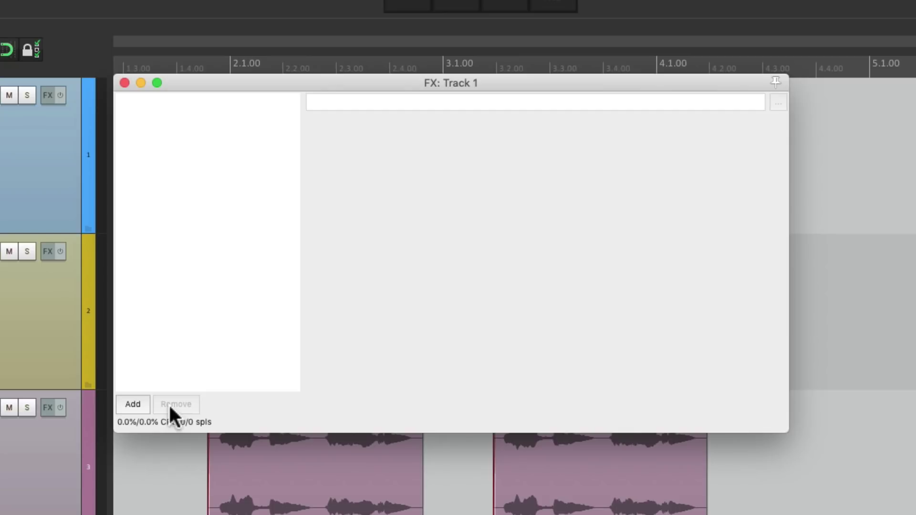
{"action": "left_click", "coordinate": [124, 83]}
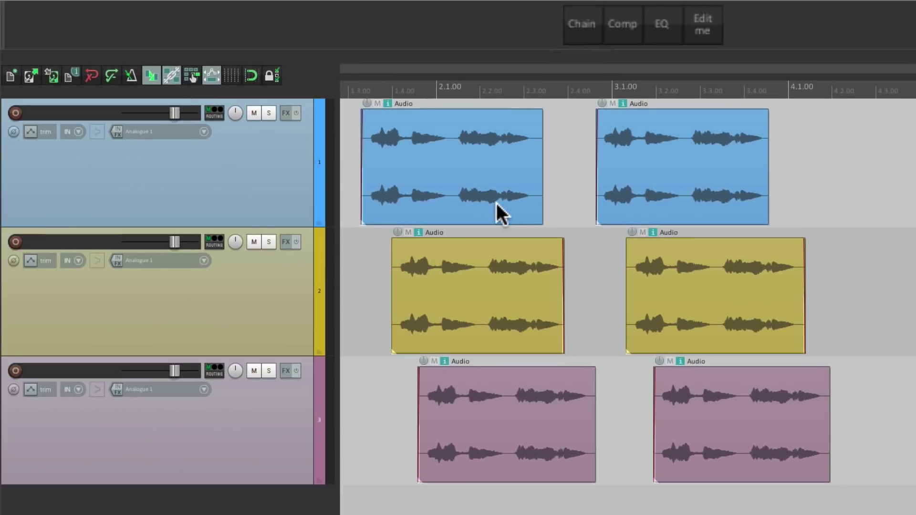
Give the HPF FX chain the insert shortcut Ctrl+Alt+Super+Q, then close the FX browser.
{"action": "key", "text": "f"}
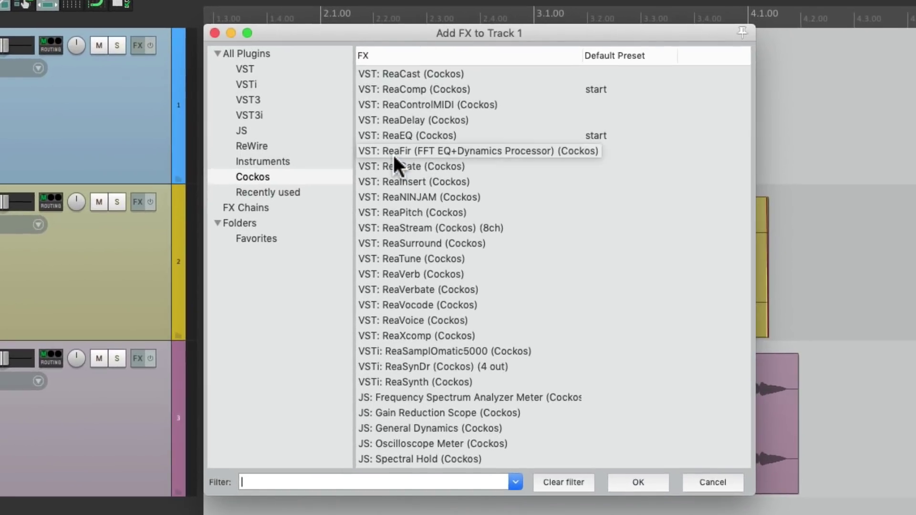
{"action": "left_click", "coordinate": [296, 207]}
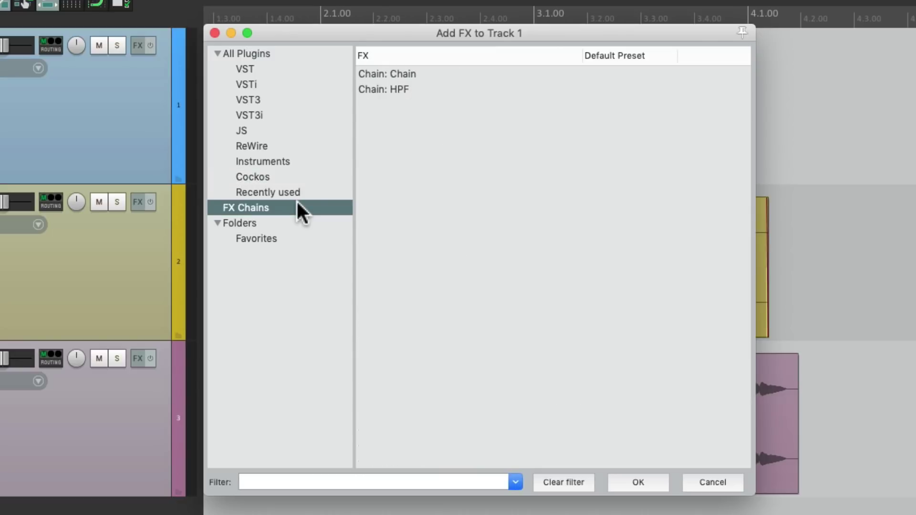
{"action": "left_click", "coordinate": [423, 89]}
{"action": "right_click", "coordinate": [422, 87]}
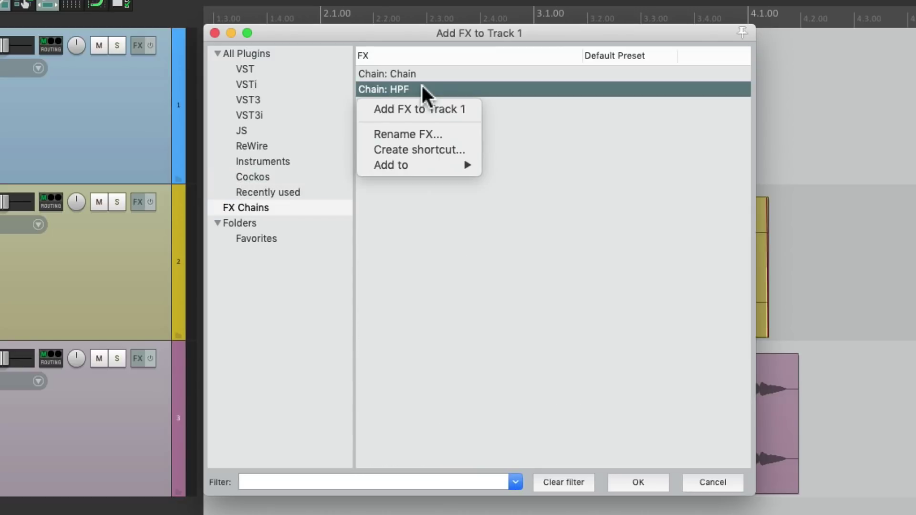
{"action": "left_click", "coordinate": [392, 143]}
{"action": "key", "text": "ctrl+alt+super+q"}
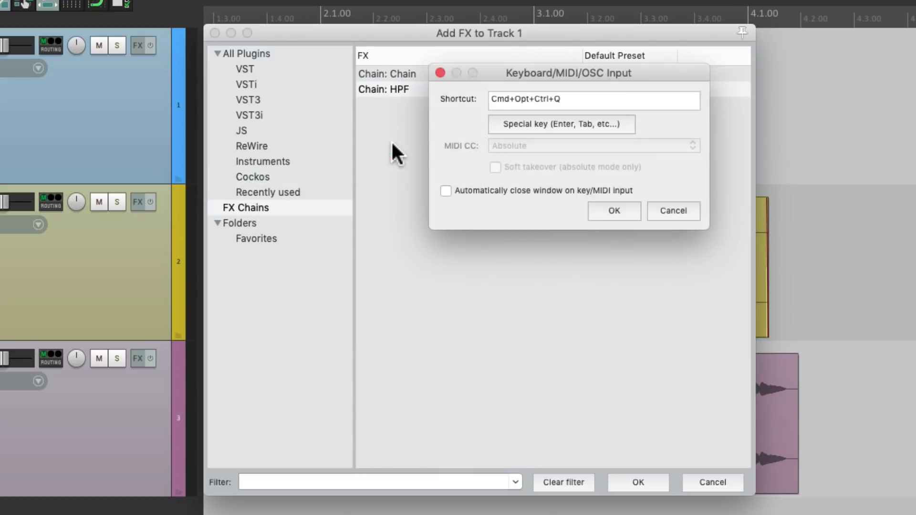
{"action": "key", "text": "Return"}
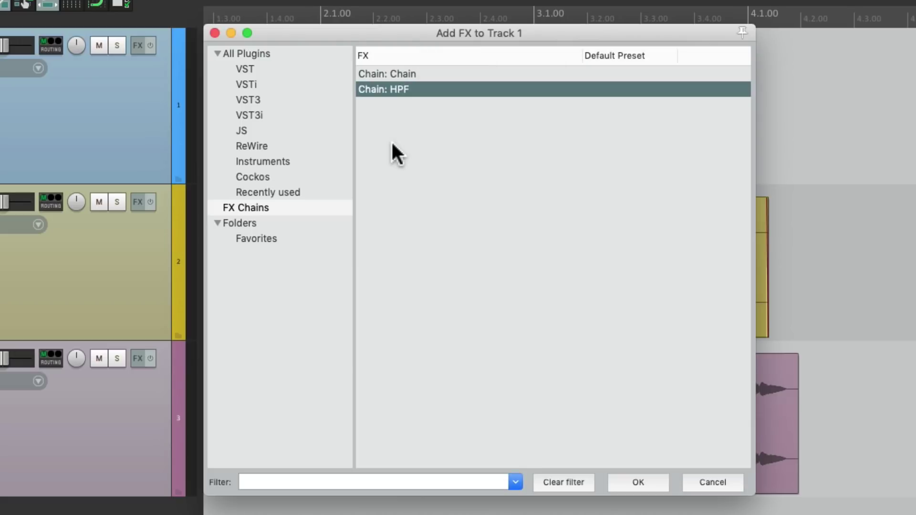
{"action": "left_click", "coordinate": [215, 34]}
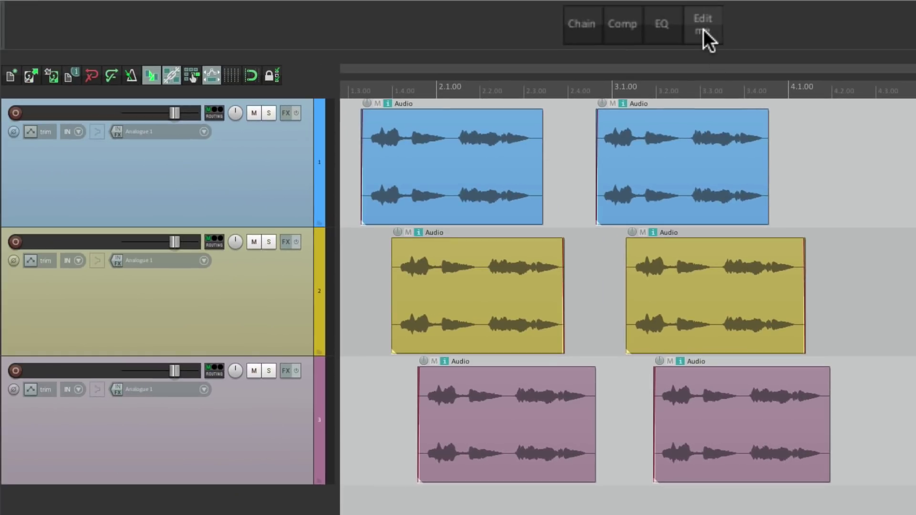
Add the 'Insert FX chain: HPF' action to the toolbar, found by its shortcut, then removed.
{"action": "left_click", "coordinate": [703, 30]}
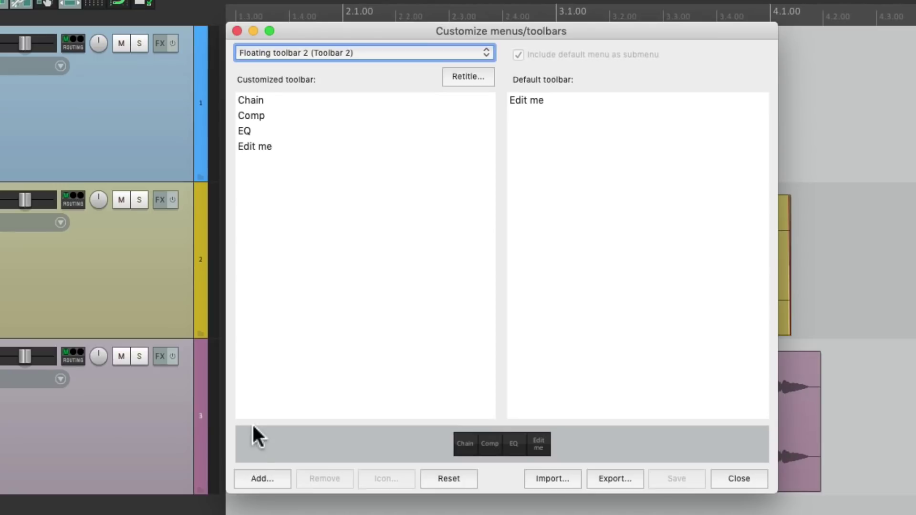
{"action": "left_click", "coordinate": [260, 477]}
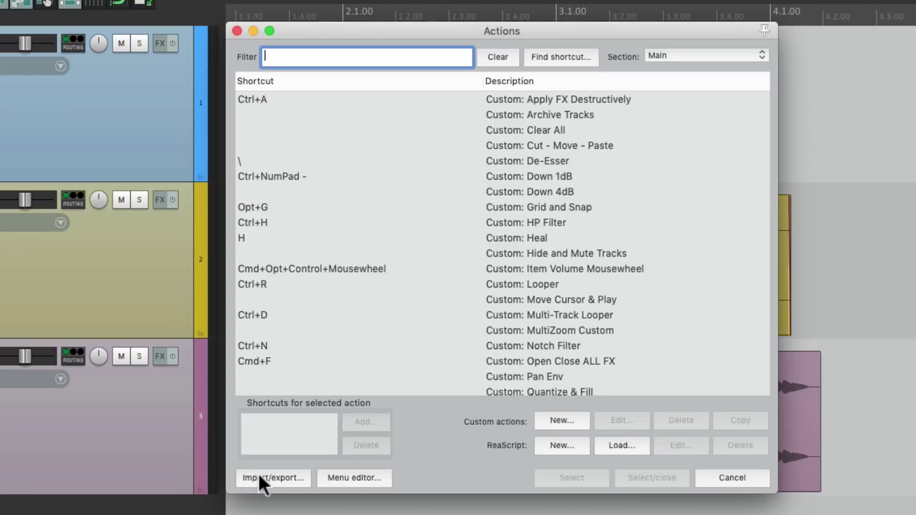
{"action": "left_click", "coordinate": [550, 54]}
{"action": "key", "text": "ctrl+alt+super+q"}
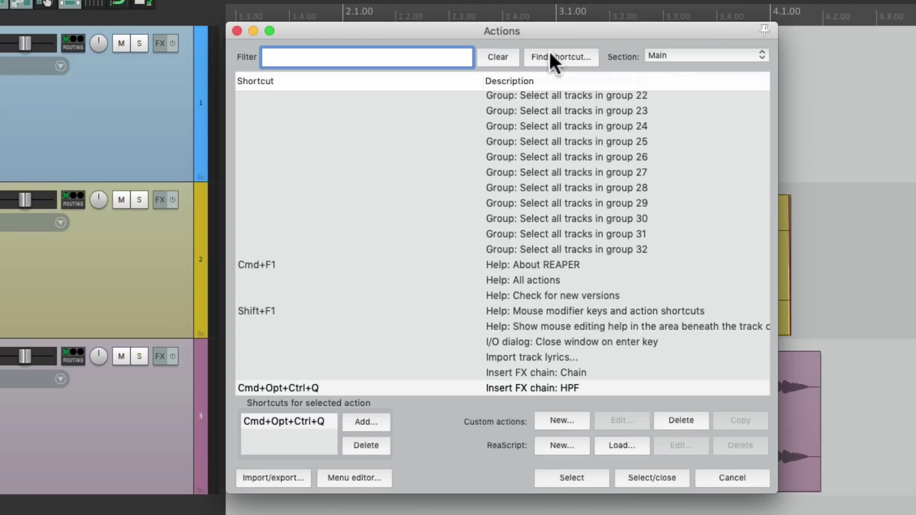
{"action": "left_click", "coordinate": [524, 231]}
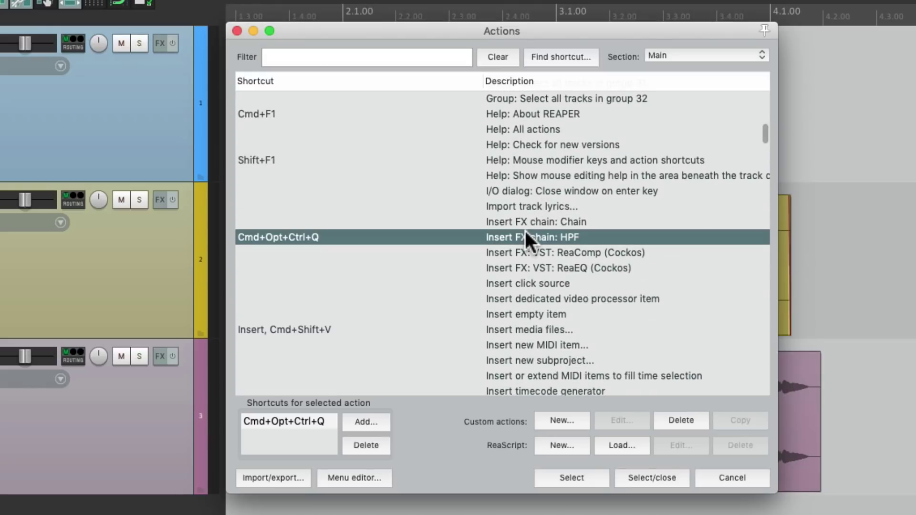
{"action": "left_click", "coordinate": [369, 445]}
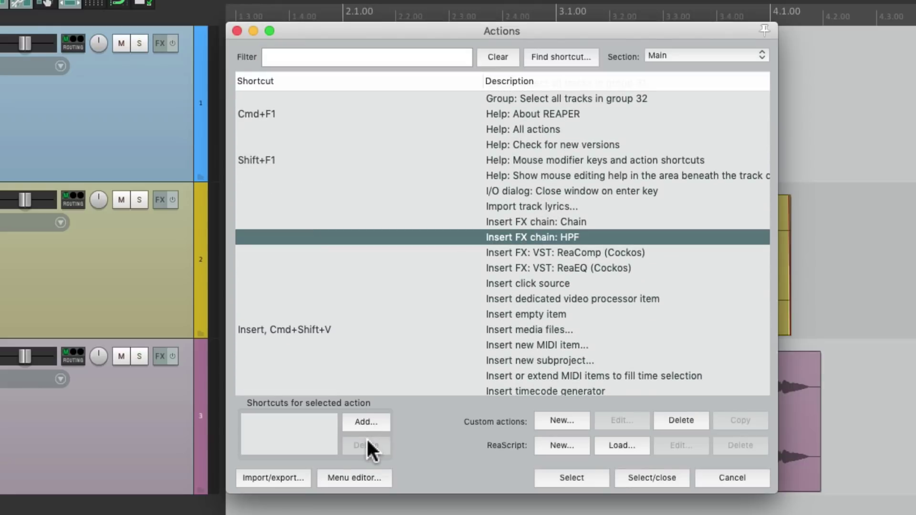
{"action": "double_click", "coordinate": [409, 237]}
Move the HPF entry to the top of the toolbar, label it 'HPF', and save.
{"action": "left_click_drag", "start_coordinate": [322, 161], "coordinate": [308, 102]}
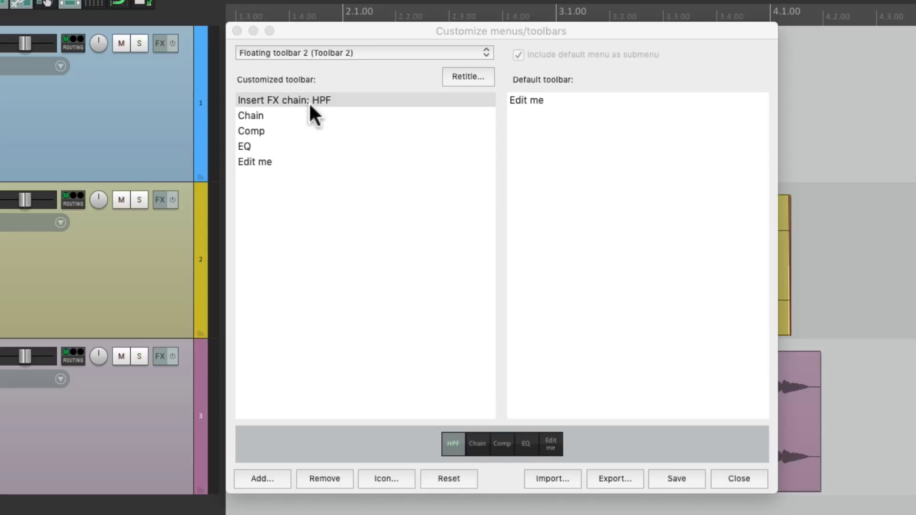
{"action": "right_click", "coordinate": [337, 101]}
{"action": "left_click", "coordinate": [350, 201]}
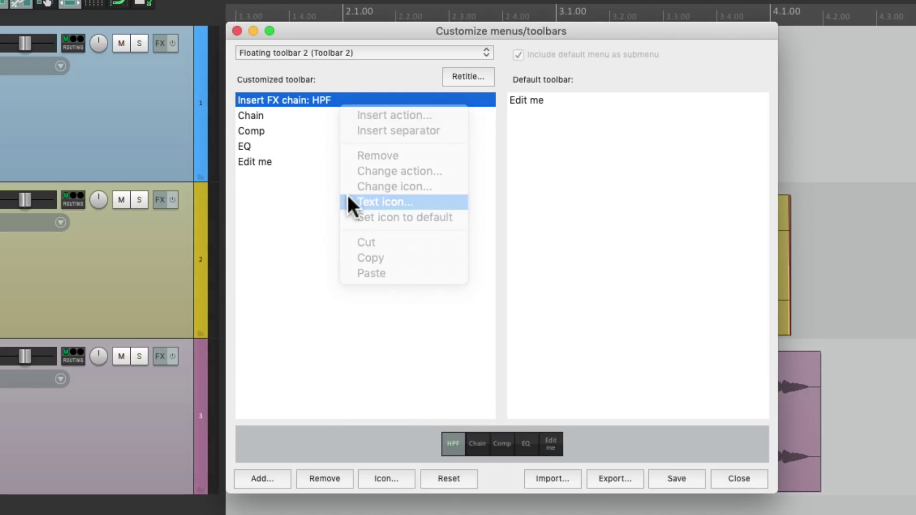
{"action": "type", "text": "HPF"}
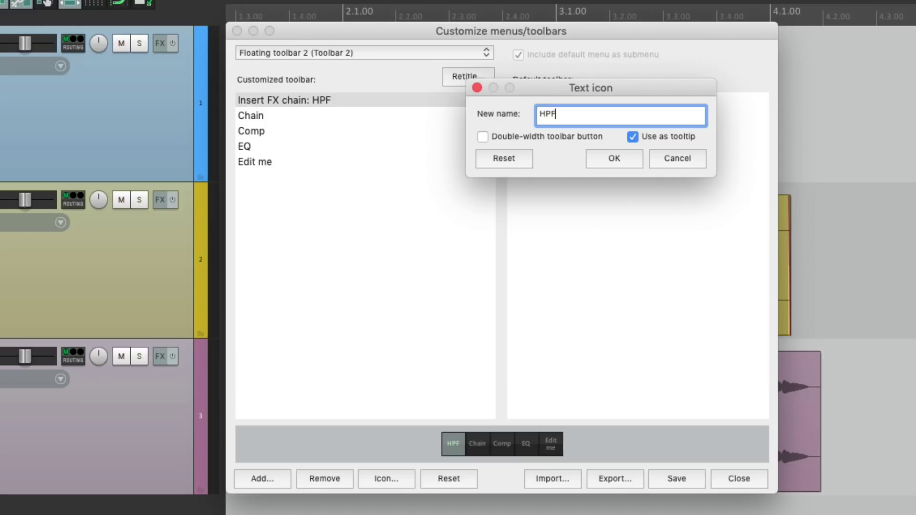
{"action": "key", "text": "Return"}
{"action": "key", "text": "Escape"}
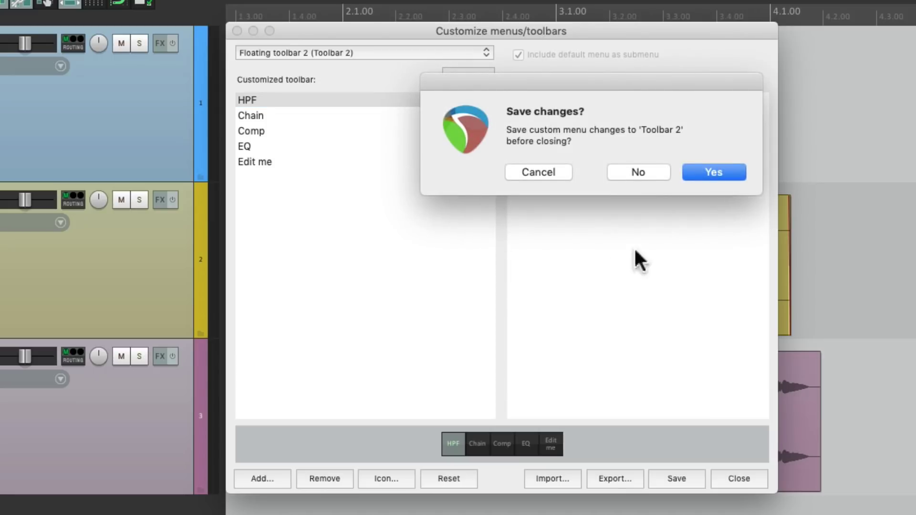
{"action": "left_click", "coordinate": [692, 175]}
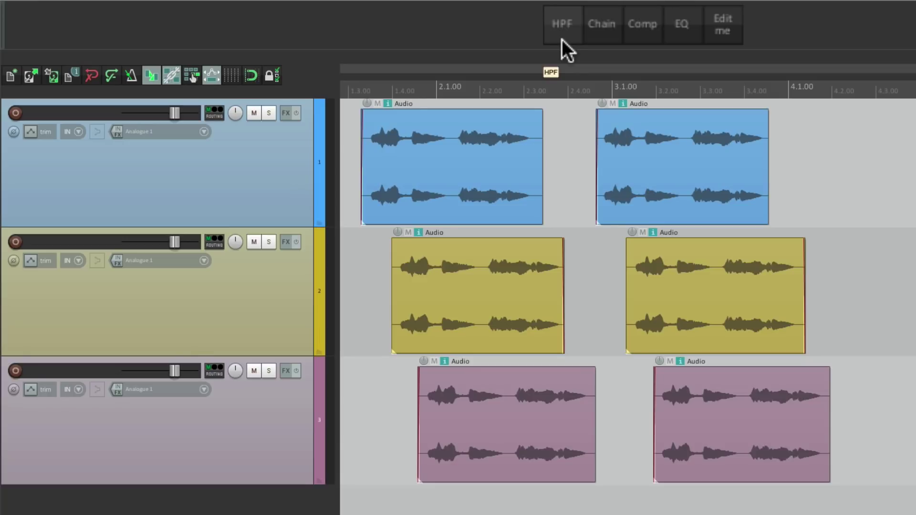
Select all three tracks, insert the HPF chain with the toolbar button, and close the three FX windows.
{"action": "left_click", "coordinate": [270, 149]}
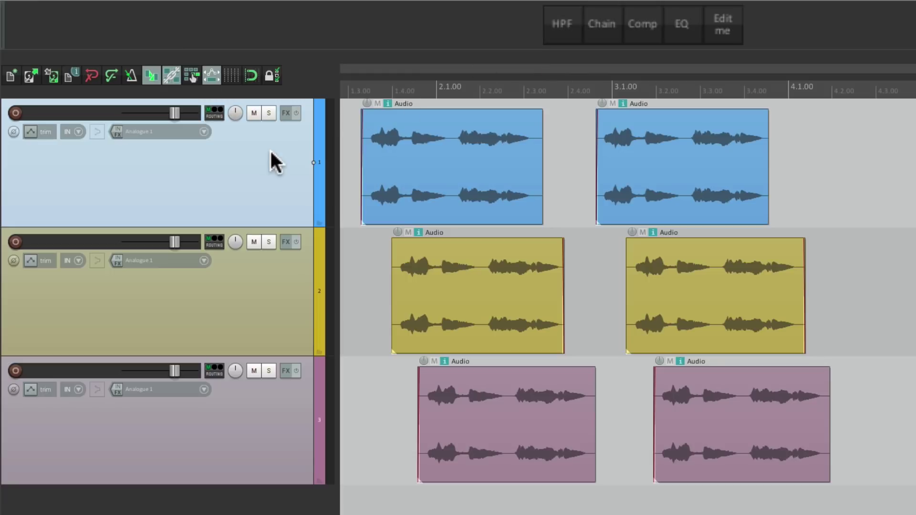
{"action": "left_click", "coordinate": [279, 400], "text": "shift"}
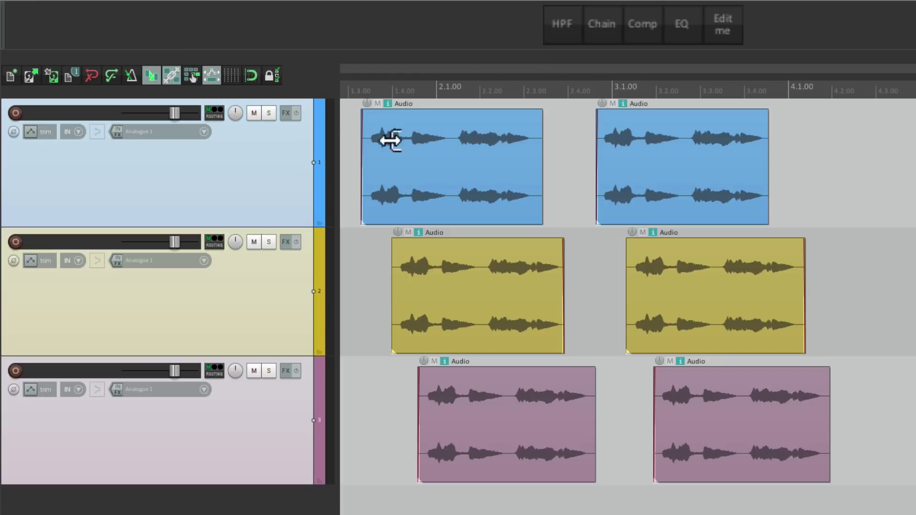
{"action": "left_click", "coordinate": [553, 34]}
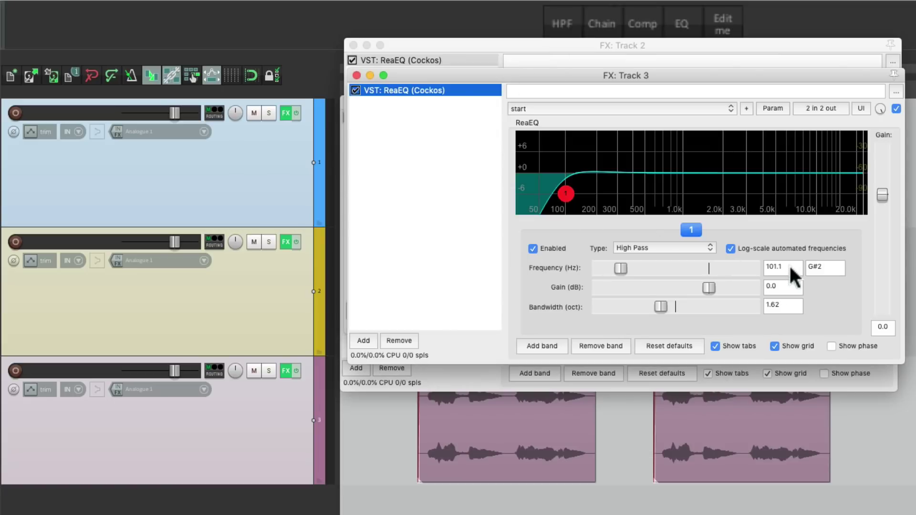
{"action": "left_click", "coordinate": [356, 76]}
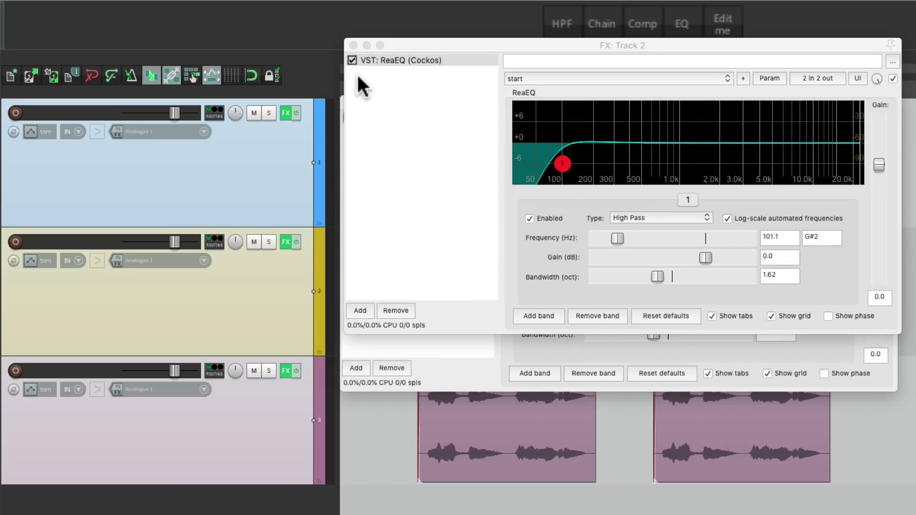
{"action": "left_click", "coordinate": [354, 46]}
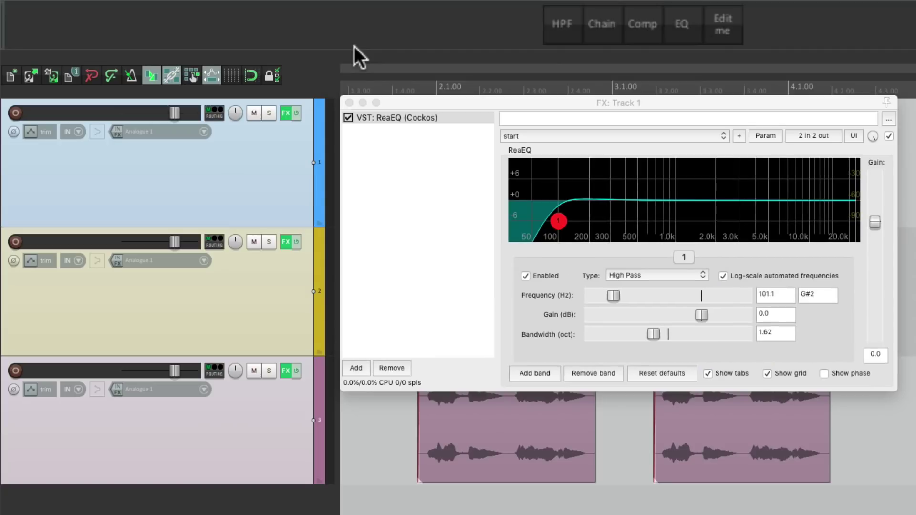
{"action": "left_click", "coordinate": [351, 100]}
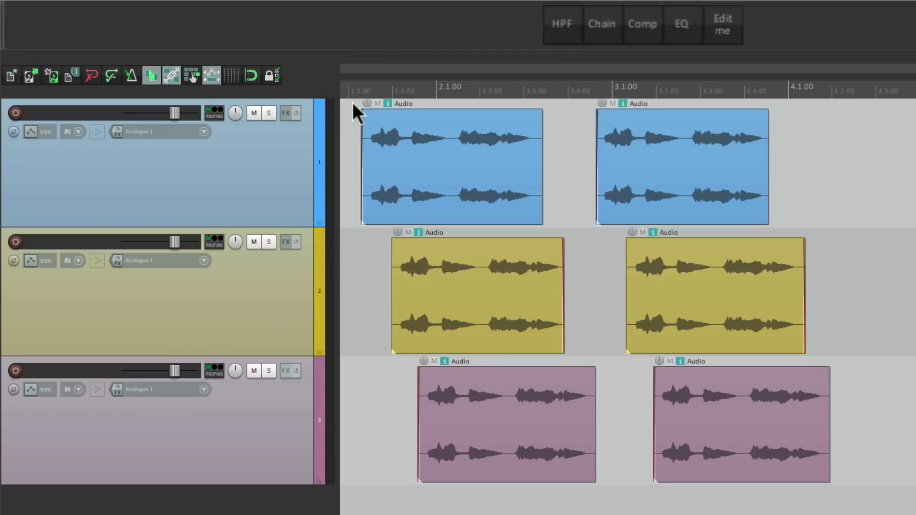
{"action": "left_click", "coordinate": [492, 173]}
{"action": "left_click", "coordinate": [571, 27]}
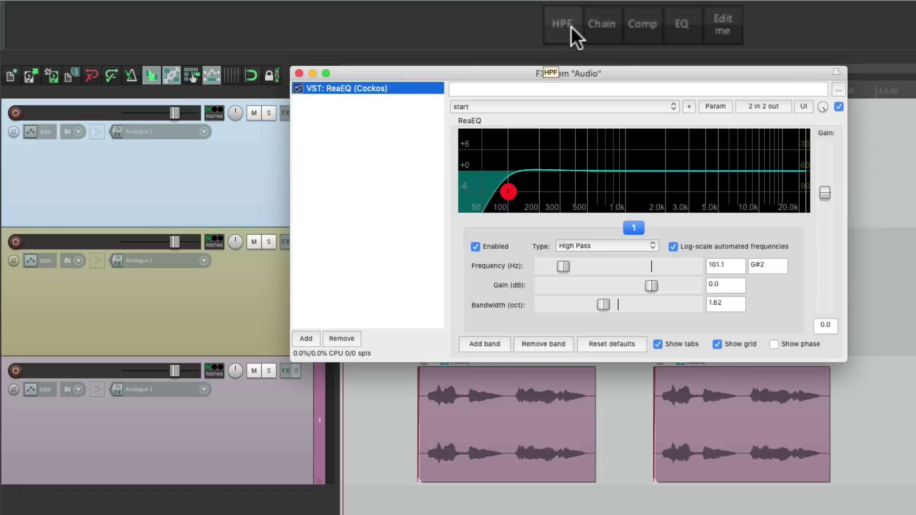
{"action": "left_click", "coordinate": [299, 73]}
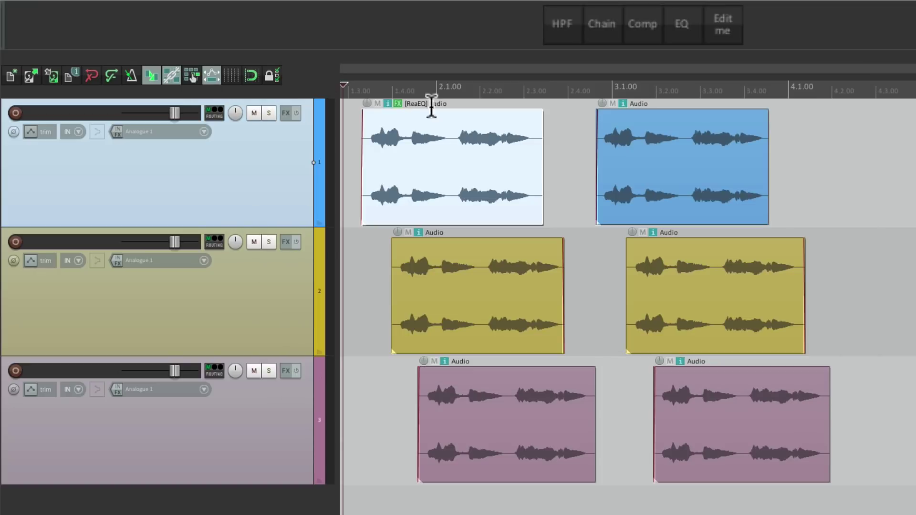
{"action": "key", "text": "ctrl+z"}
{"action": "left_click_drag", "start_coordinate": [449, 164], "coordinate": [658, 396]}
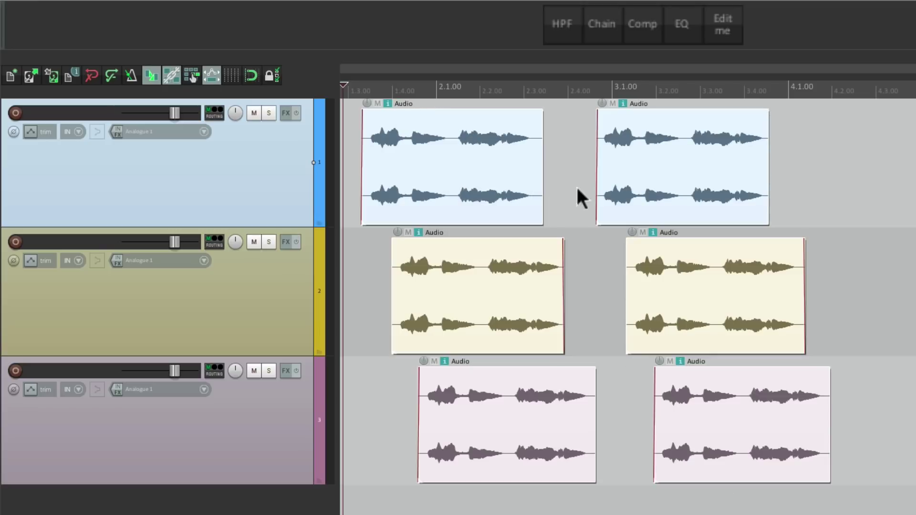
{"action": "left_click", "coordinate": [553, 25]}
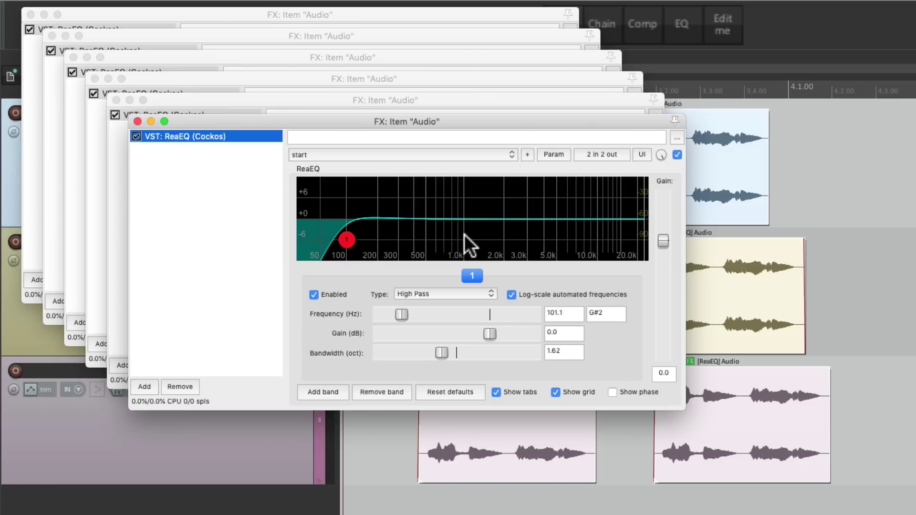
{"action": "key", "text": "ctrl+z"}
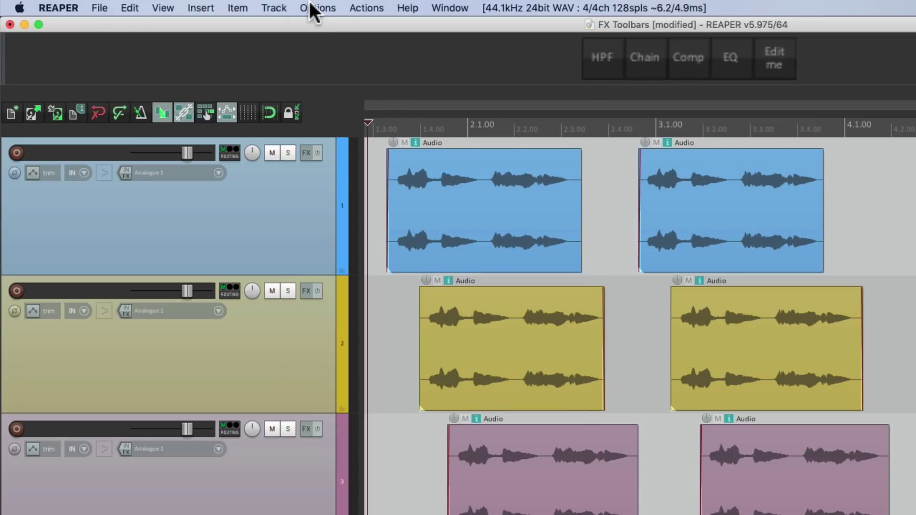
In Preferences > Plug-ins, turn off 'Auto-open FX windows after quick-add'.
{"action": "left_click", "coordinate": [313, 9]}
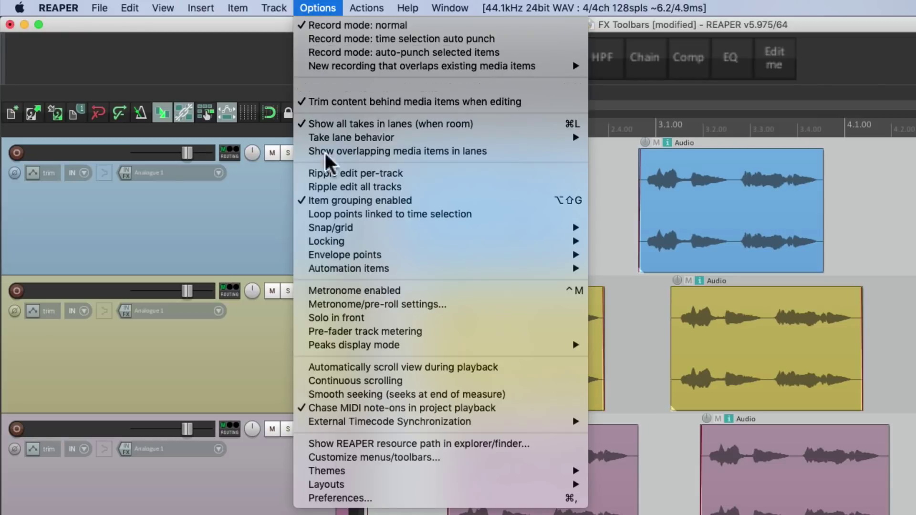
{"action": "left_click", "coordinate": [317, 497]}
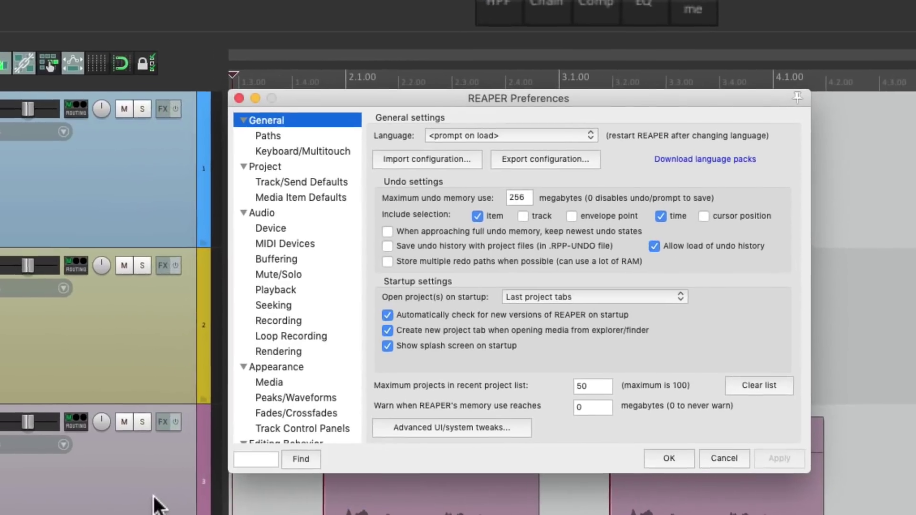
{"action": "scroll", "coordinate": [235, 228], "scroll_direction": "down", "scroll_amount": 10}
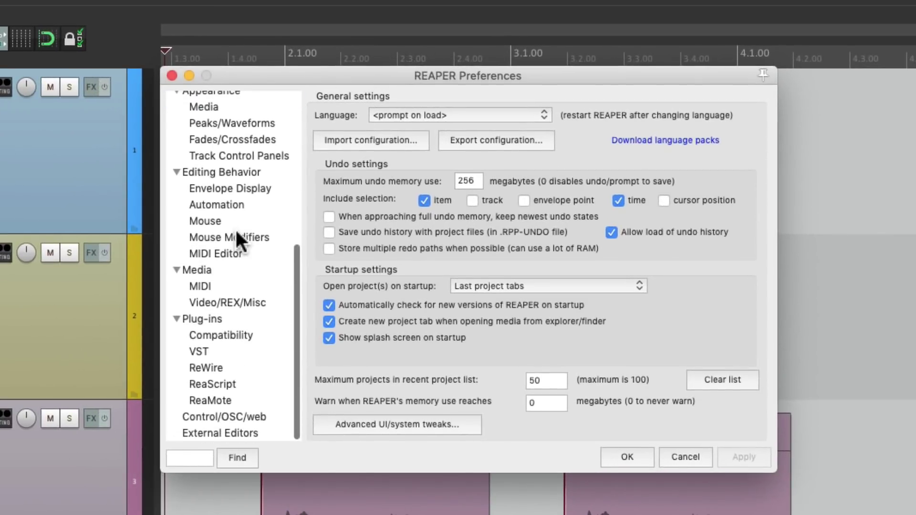
{"action": "left_click", "coordinate": [249, 318]}
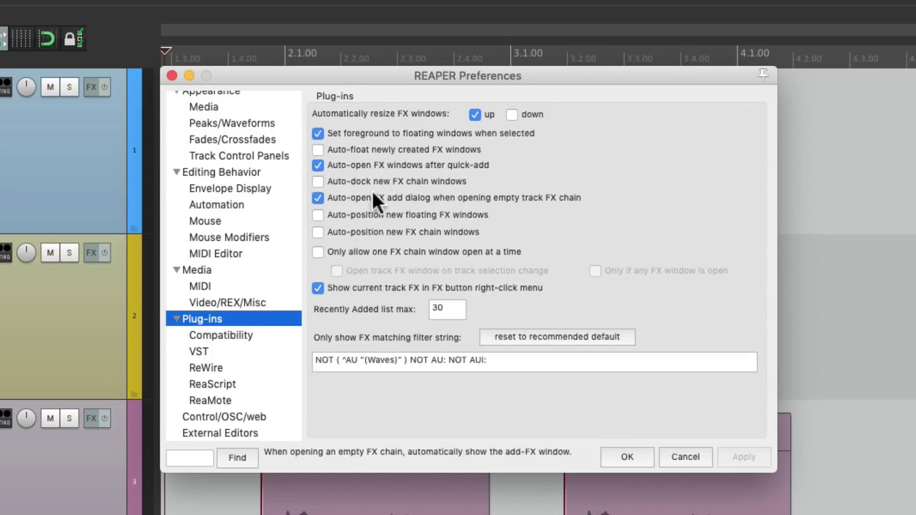
{"action": "left_click", "coordinate": [318, 166]}
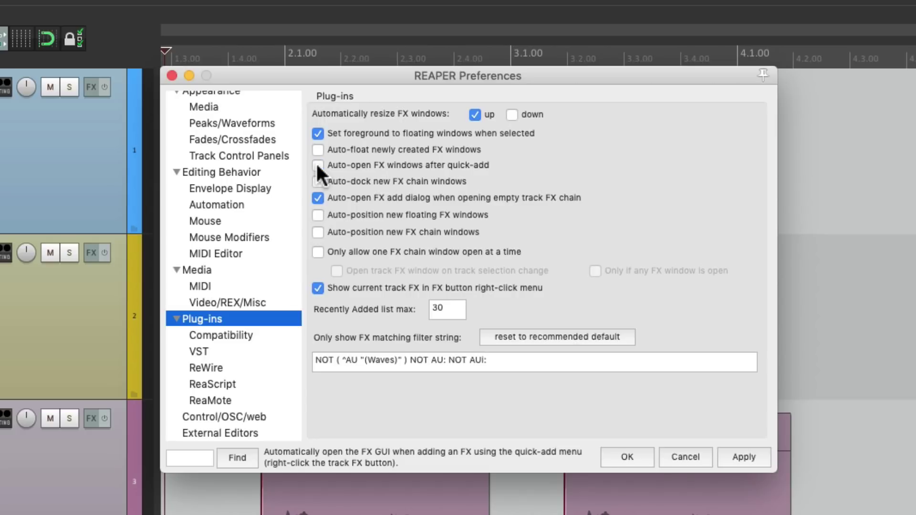
Apply the preferences, then add the HPF ReaEQ high-pass to all three selected tracks.
{"action": "left_click", "coordinate": [622, 453]}
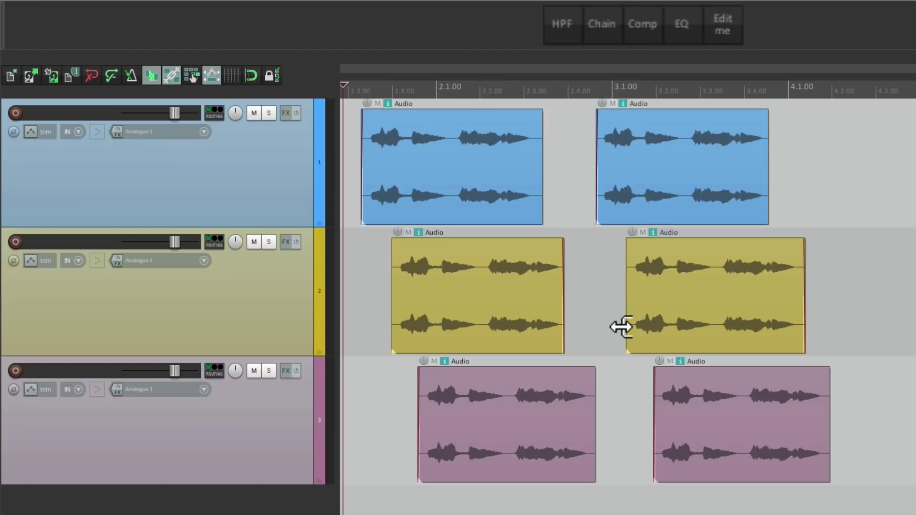
{"action": "left_click", "coordinate": [286, 159]}
{"action": "left_click", "coordinate": [296, 414], "text": "shift"}
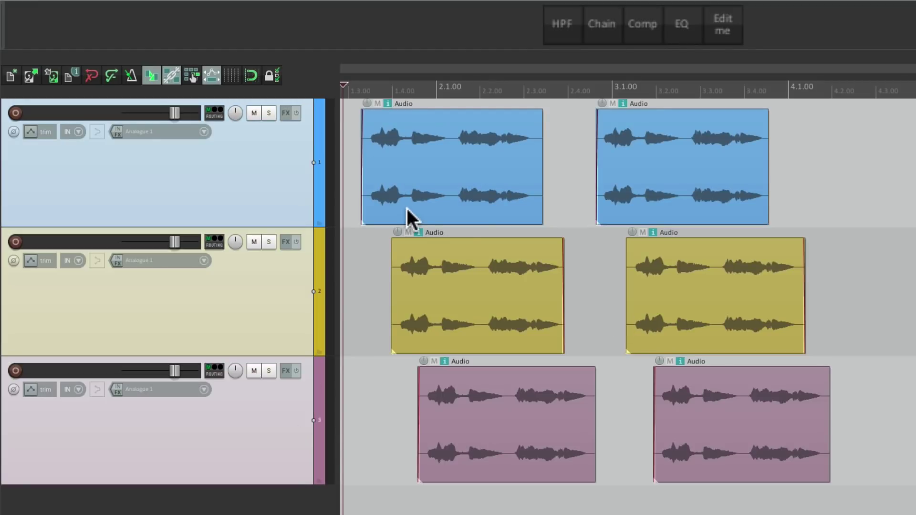
{"action": "left_click", "coordinate": [553, 30]}
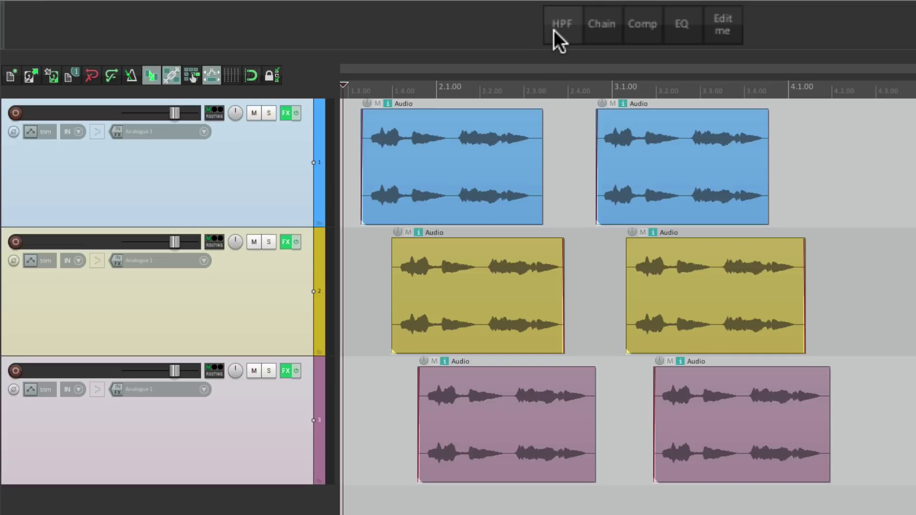
Check Track 1's FX chain for the ReaEQ, close it, and deselect all tracks.
{"action": "left_click", "coordinate": [285, 112]}
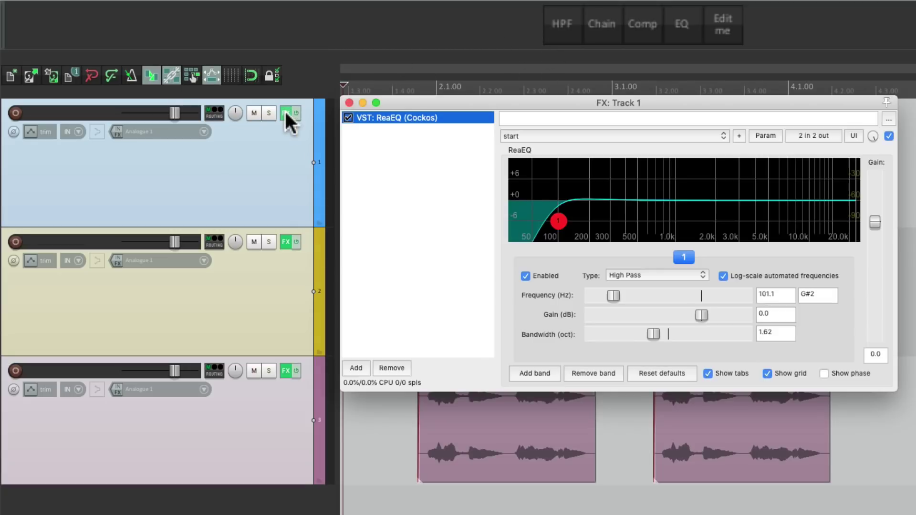
{"action": "left_click", "coordinate": [349, 103]}
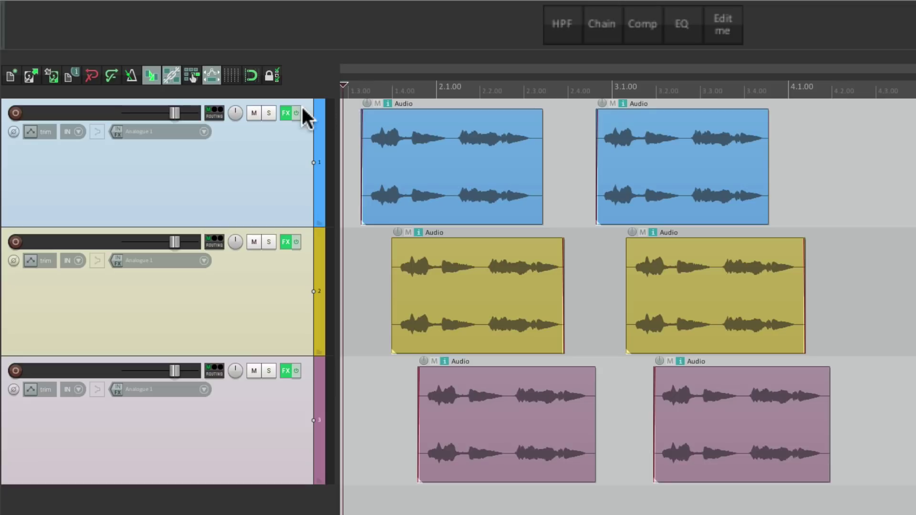
{"action": "left_click", "coordinate": [286, 113]}
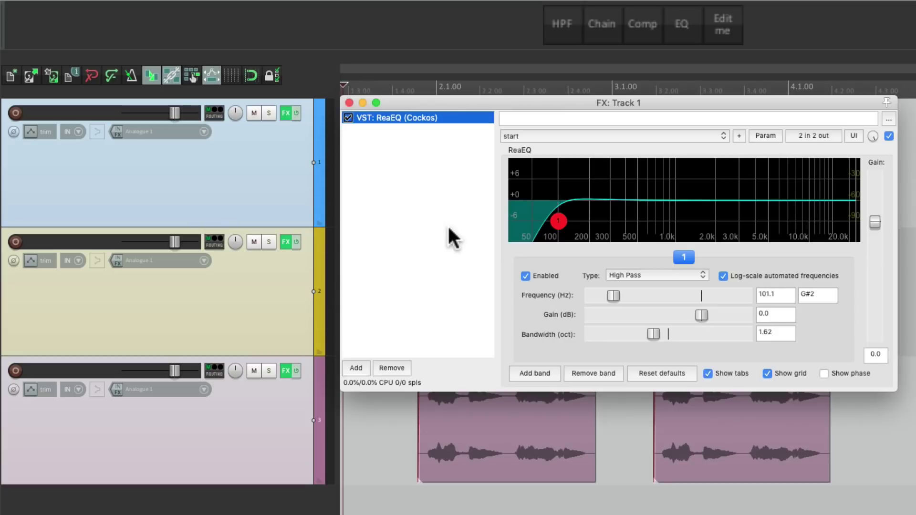
{"action": "left_click", "coordinate": [348, 102]}
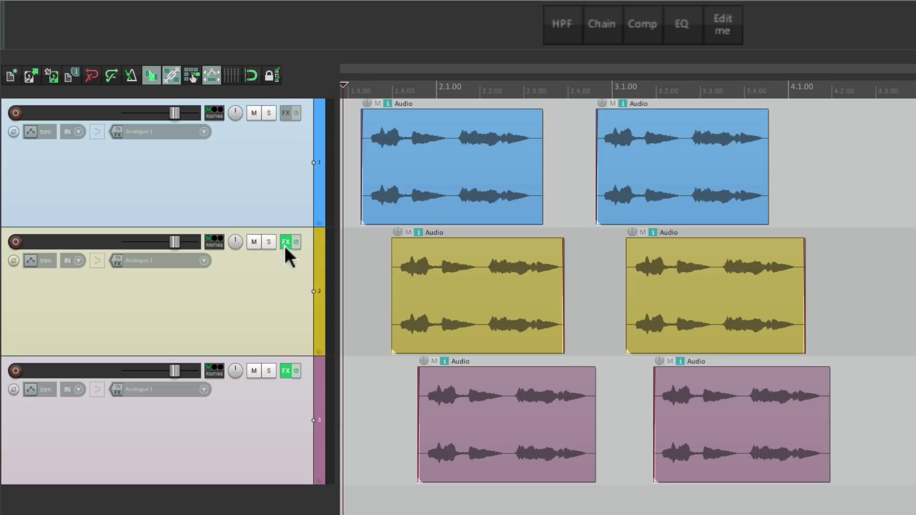
{"action": "left_click", "coordinate": [494, 175]}
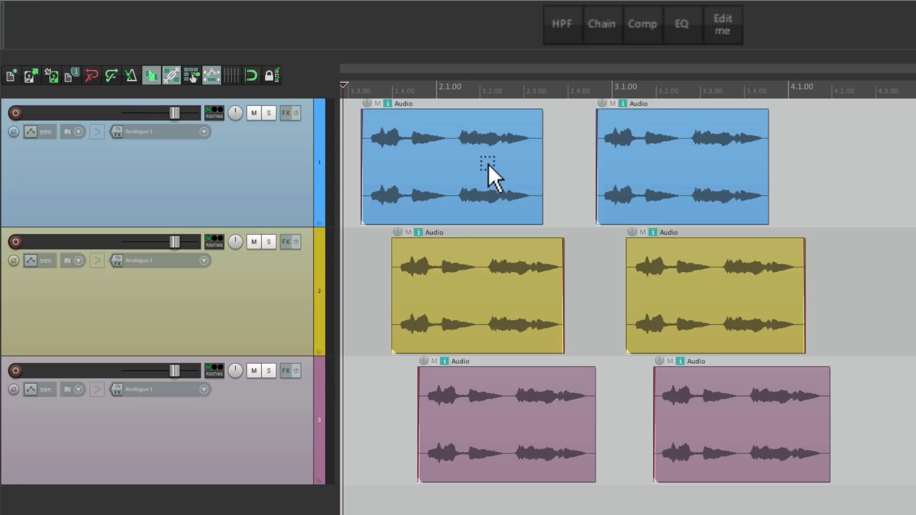
Add the HPF ReaEQ to all six audio items and check the first item's take FX.
{"action": "left_click_drag", "start_coordinate": [486, 163], "coordinate": [649, 319]}
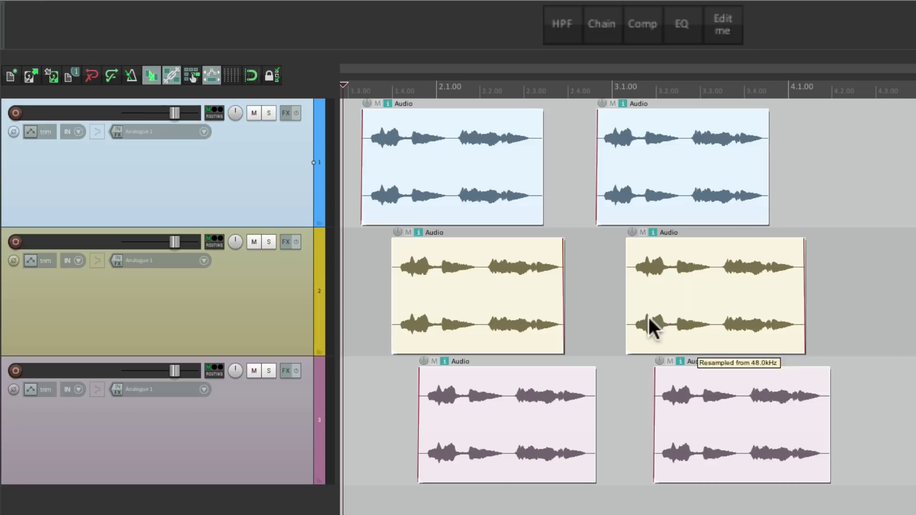
{"action": "left_click", "coordinate": [568, 33]}
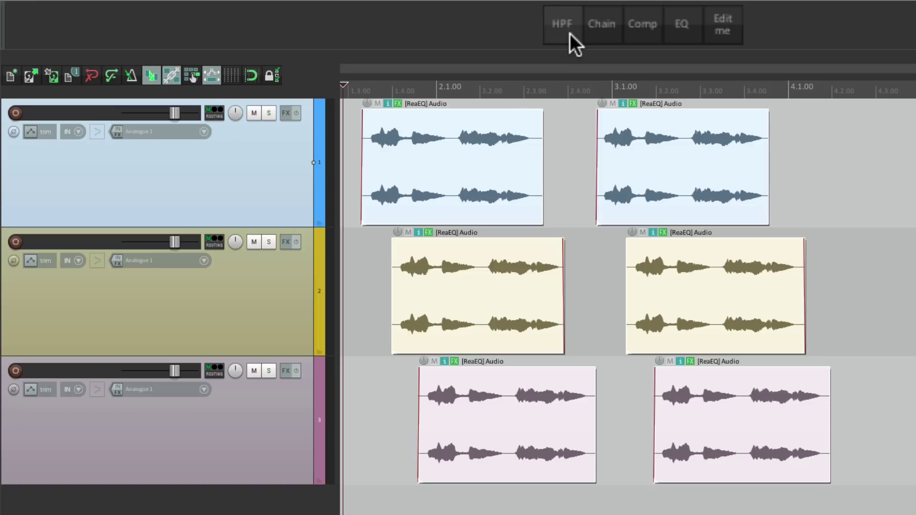
{"action": "left_click", "coordinate": [396, 103]}
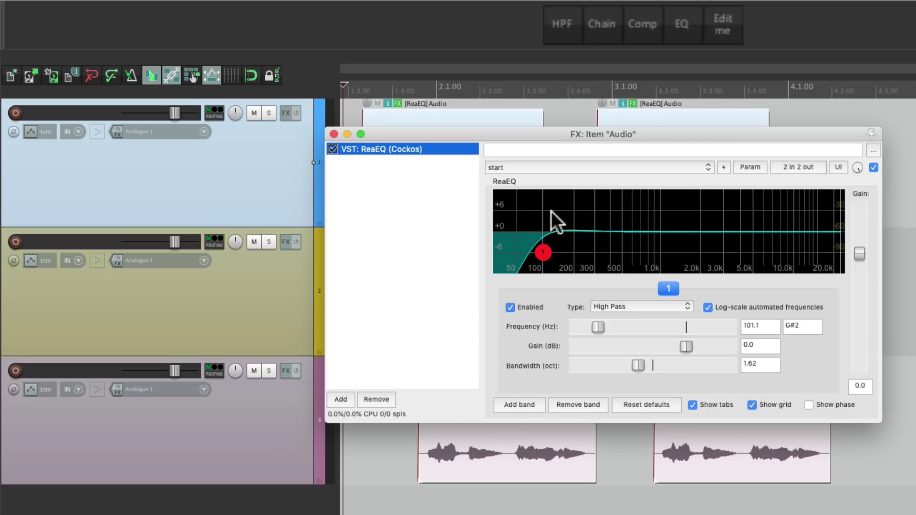
{"action": "left_click", "coordinate": [333, 134]}
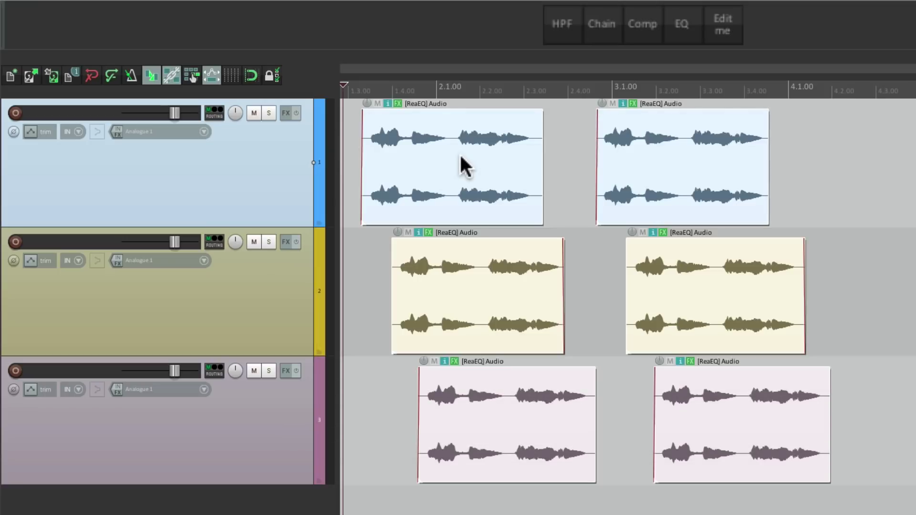